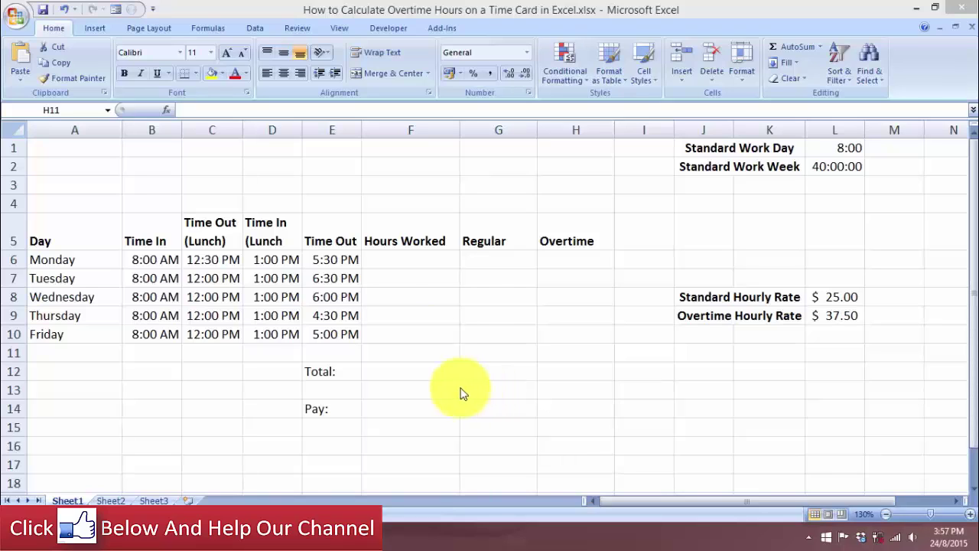
pyautogui.click(394, 259)
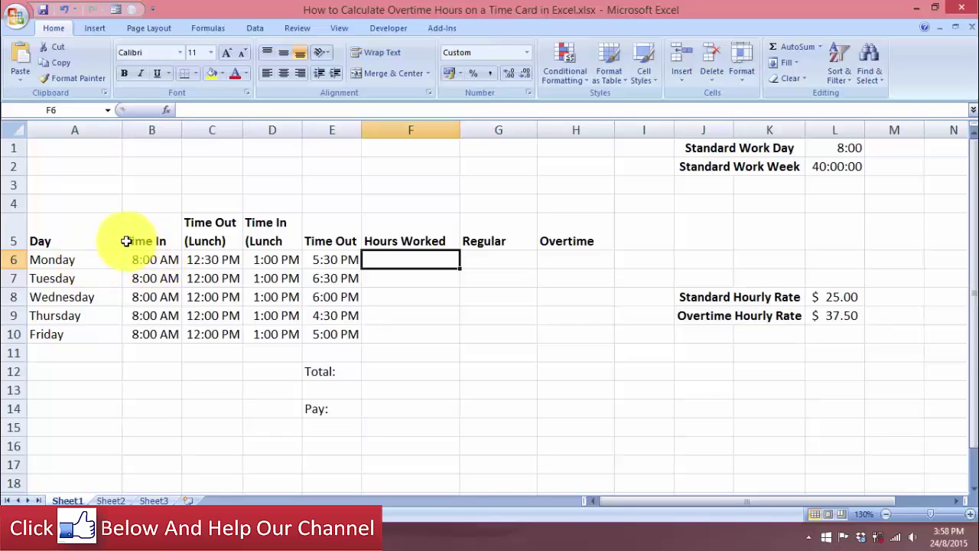
pyautogui.click(148, 240)
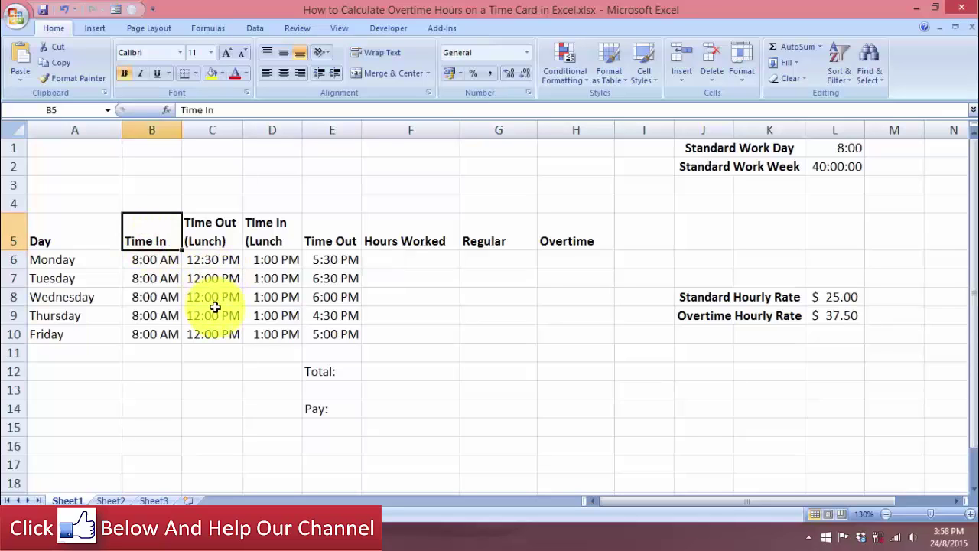
pyautogui.press('Right')
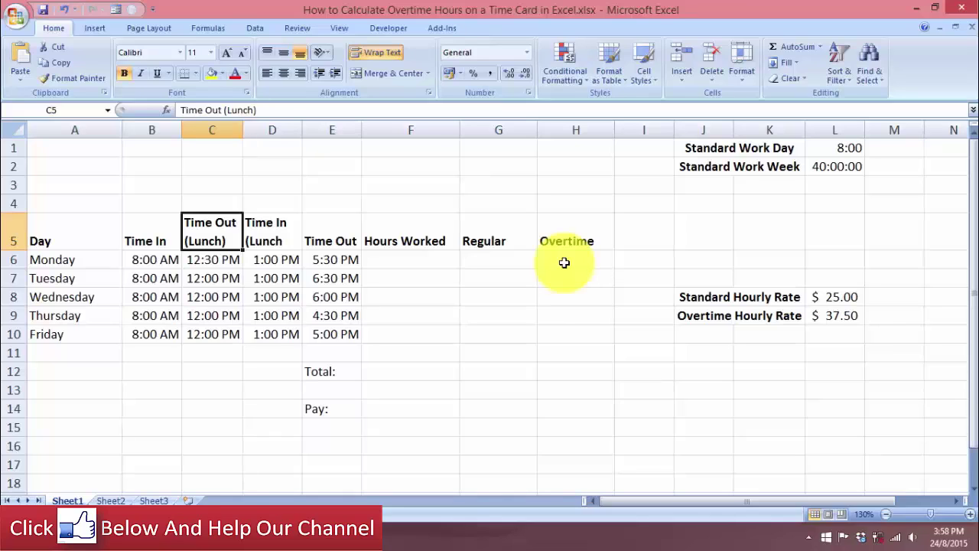
# - Calculate Monday's hours worked in F6 with the formula =(C6-B6)+(E6-D6), leaving out the lunch break
pyautogui.click(453, 260)
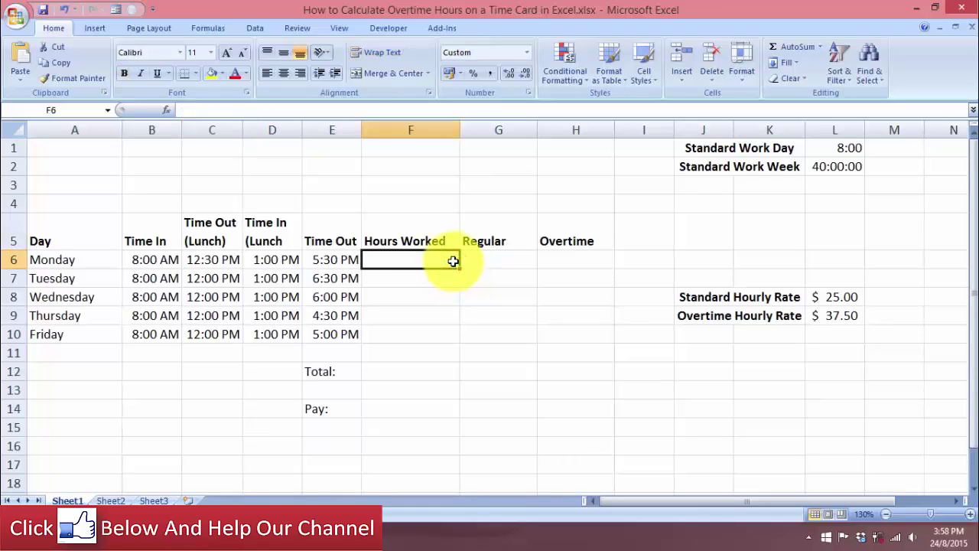
pyautogui.write('=')
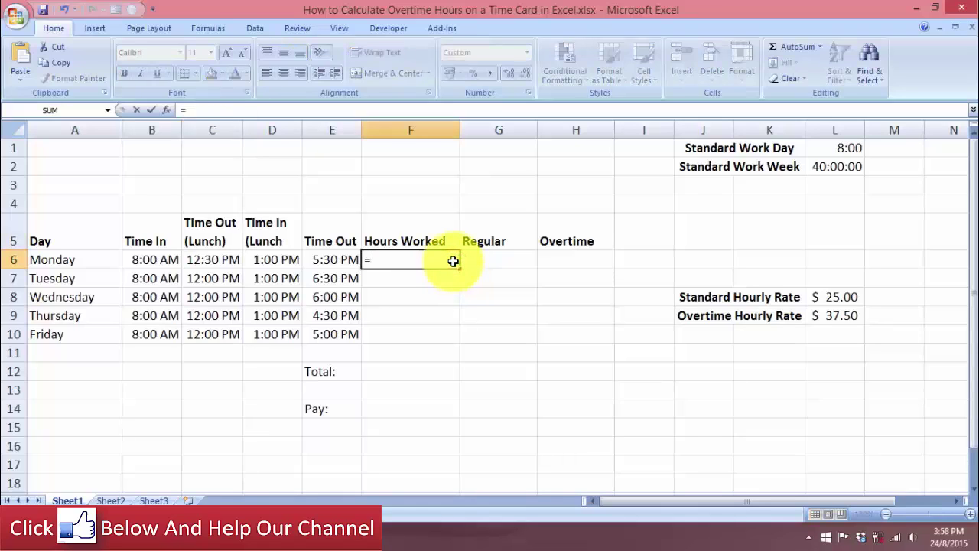
pyautogui.write('(')
pyautogui.click(189, 261)
pyautogui.write('-')
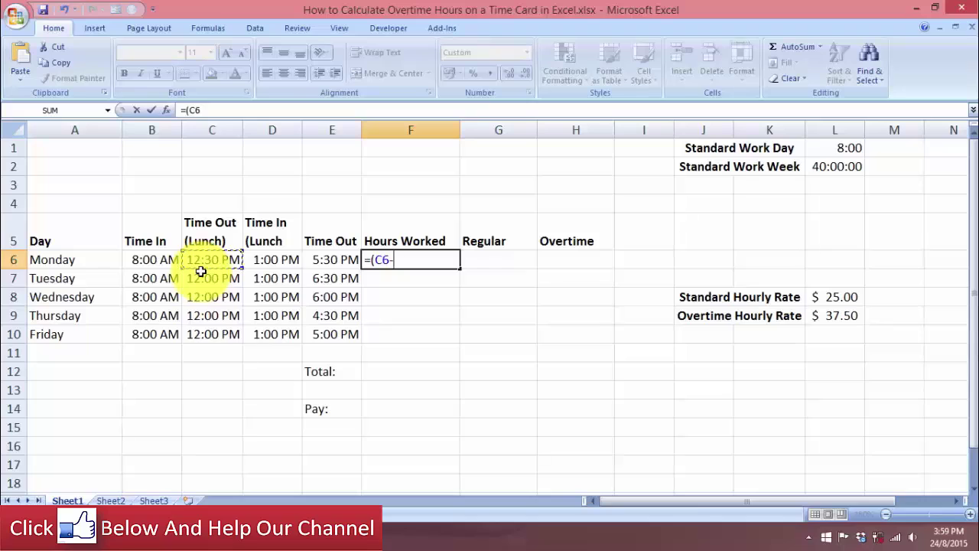
pyautogui.click(150, 261)
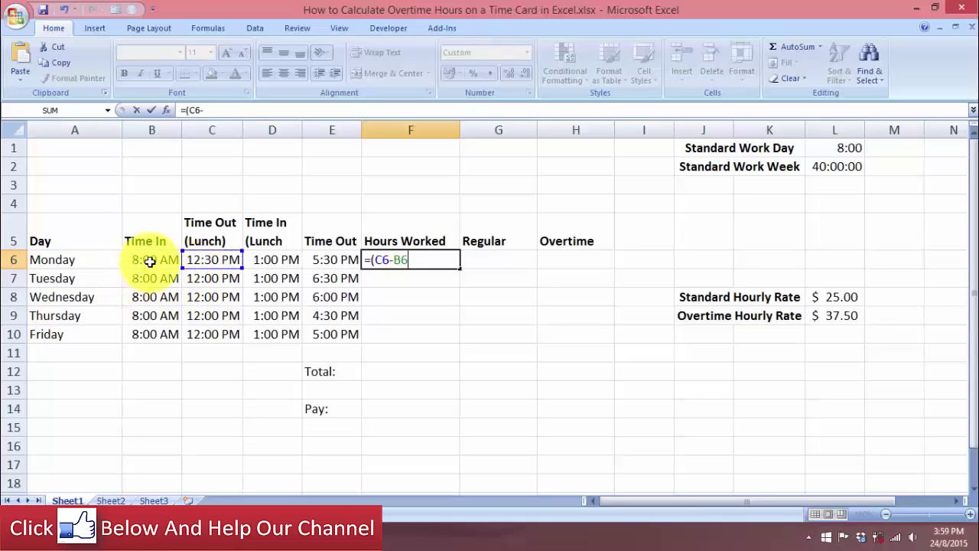
pyautogui.write(')')
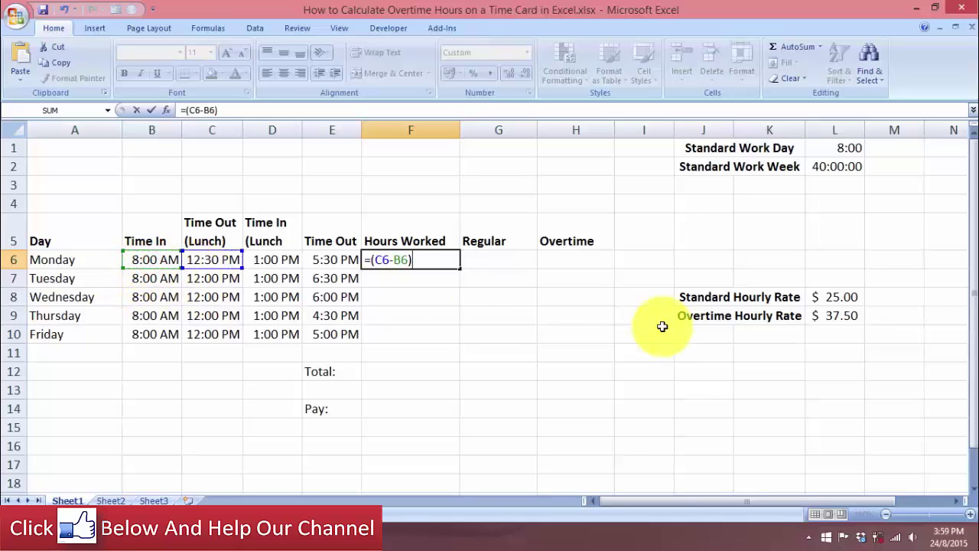
pyautogui.write('+(')
pyautogui.click(320, 264)
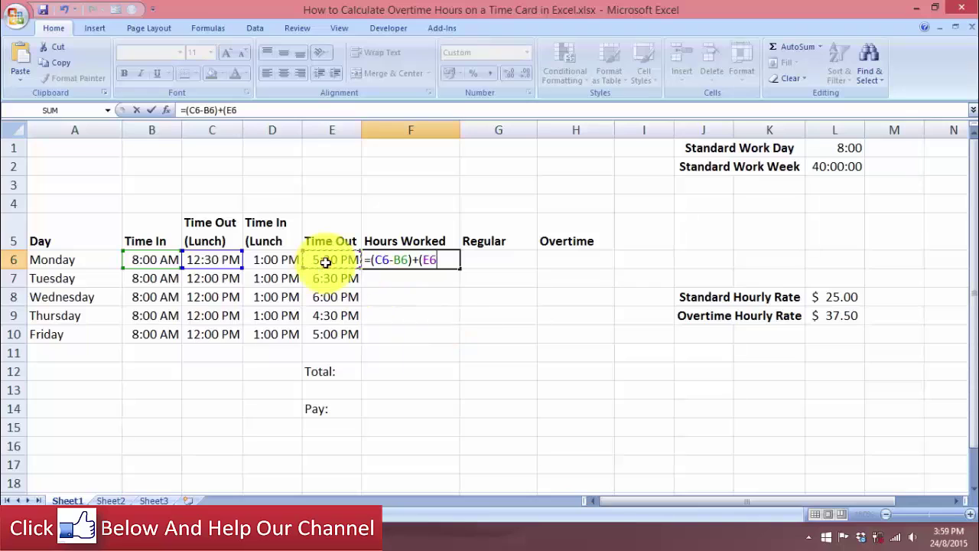
pyautogui.write('-')
pyautogui.click(287, 253)
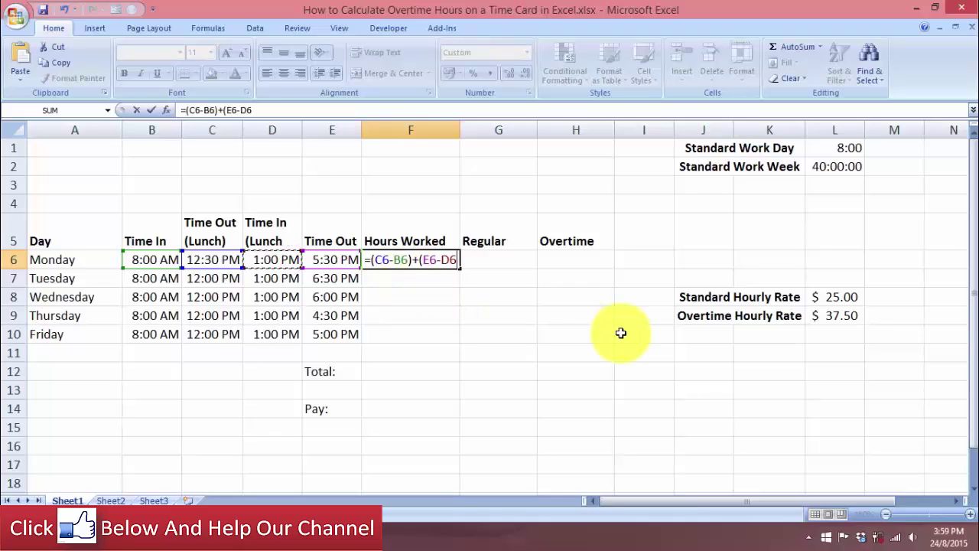
pyautogui.write(')')
pyautogui.hotkey('ctrl', 'Return')
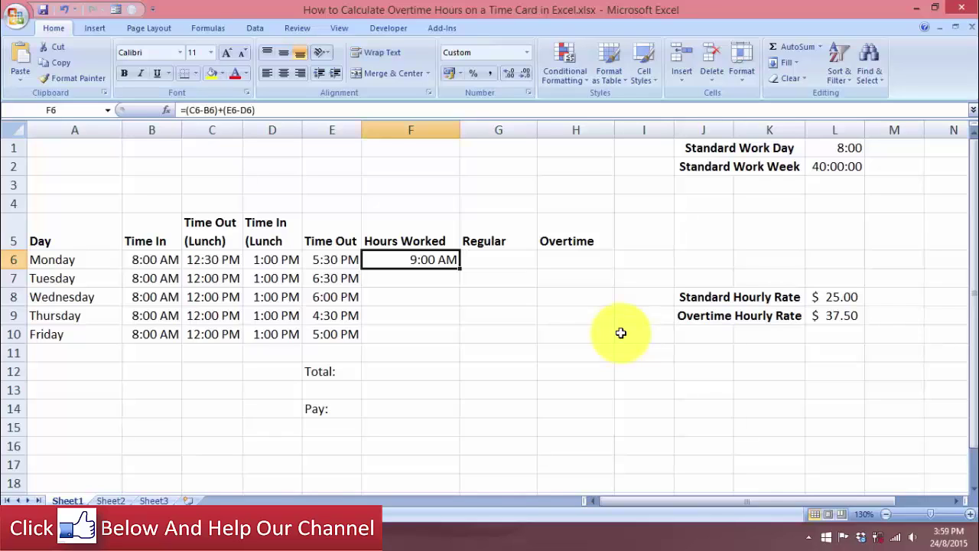
# - Format Monday's Hours Worked cell with the custom number format h:mm and fill its formula down to Friday in F10
pyautogui.rightClick(439, 268)
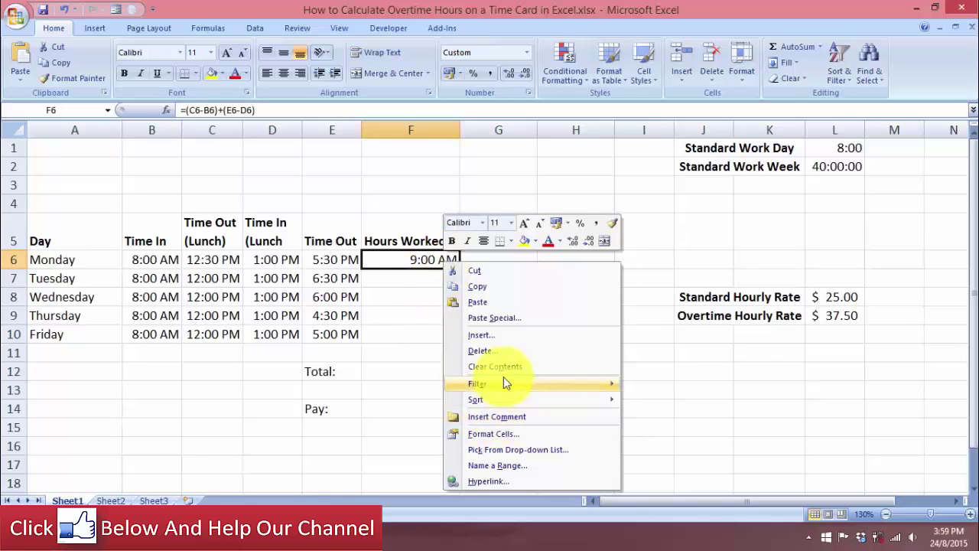
pyautogui.press('Escape')
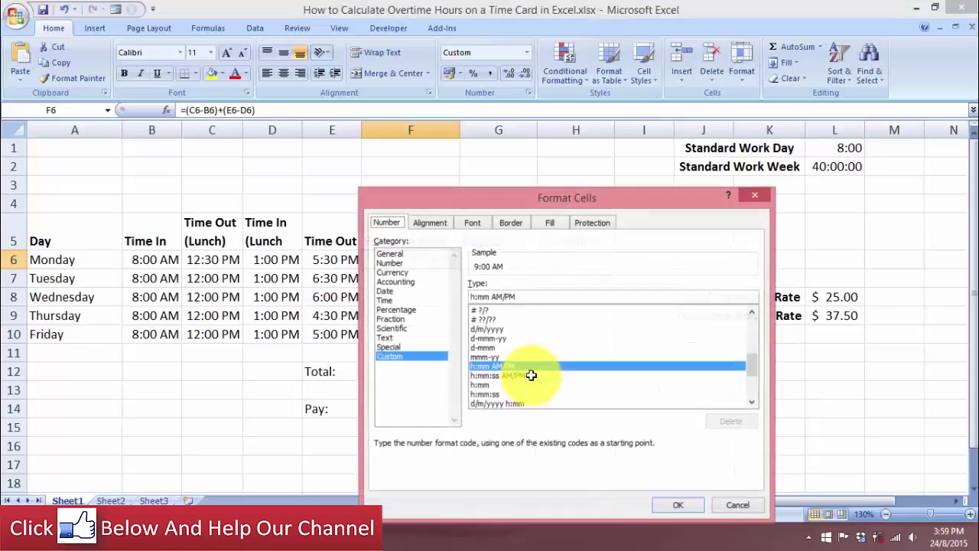
pyautogui.hotkey('ctrl', '1')
pyautogui.moveTo(618, 199); pyautogui.dragTo(703, 114)
pyautogui.click(470, 216)
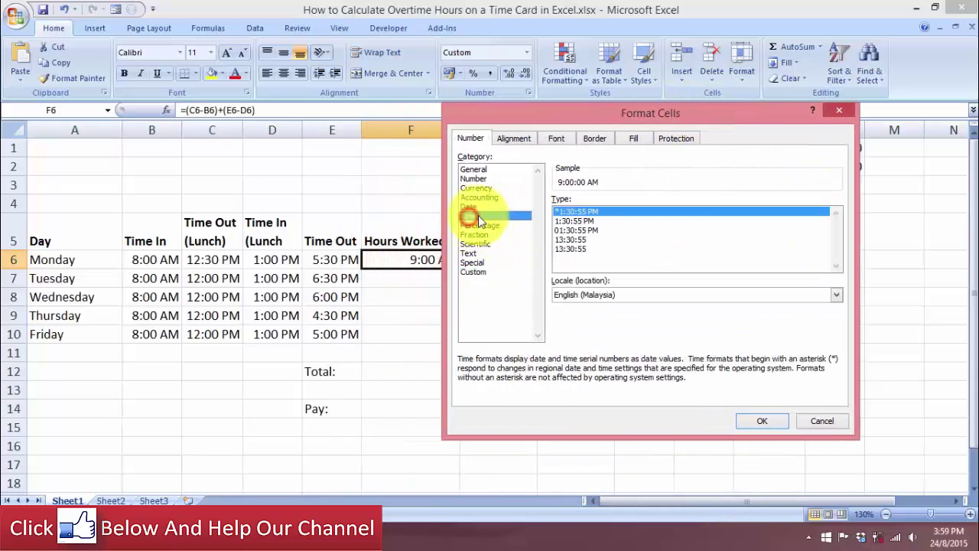
pyautogui.click(477, 272)
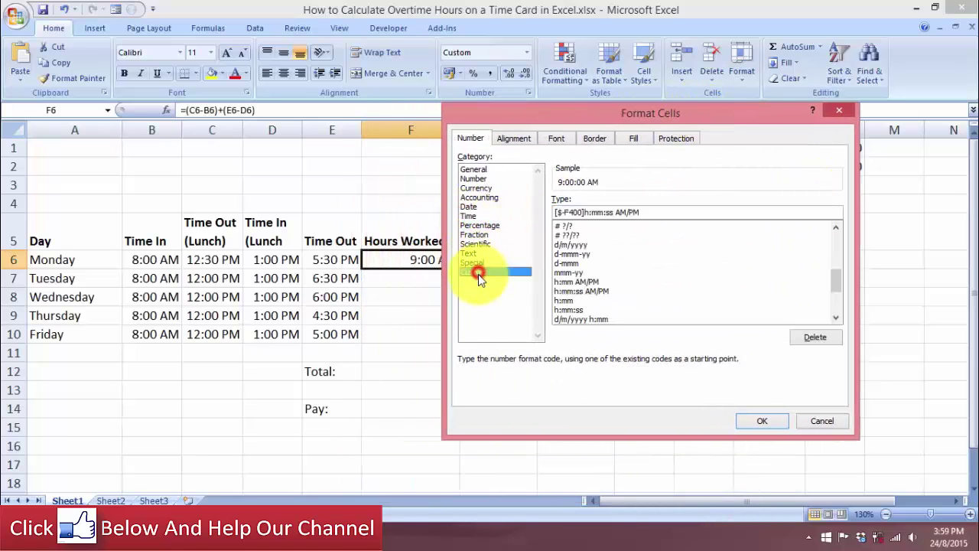
pyautogui.click(579, 300)
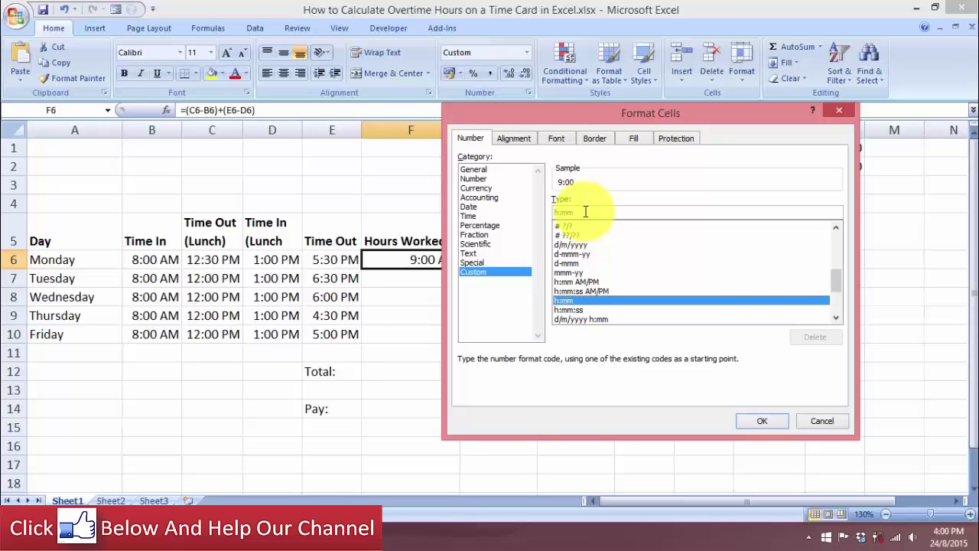
pyautogui.click(768, 422)
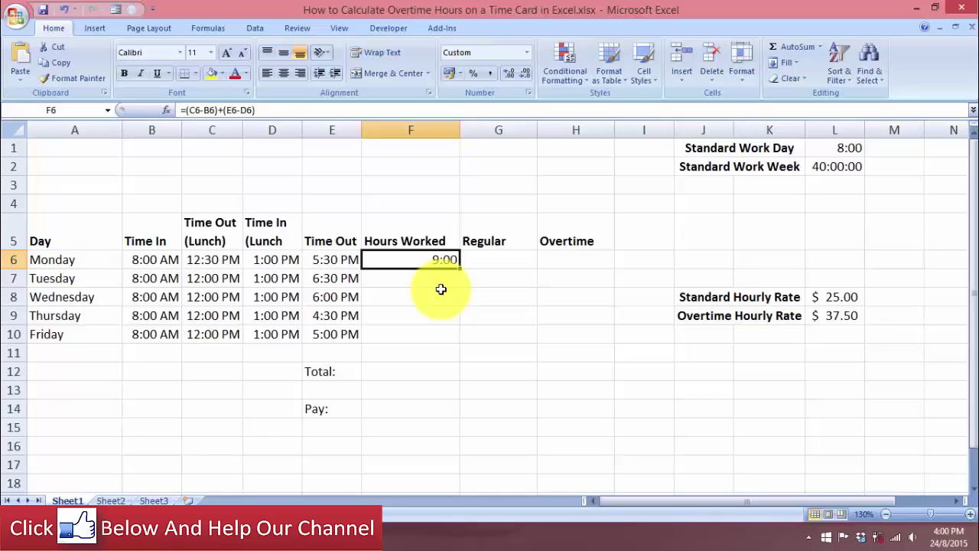
pyautogui.moveTo(459, 269); pyautogui.dragTo(462, 336)
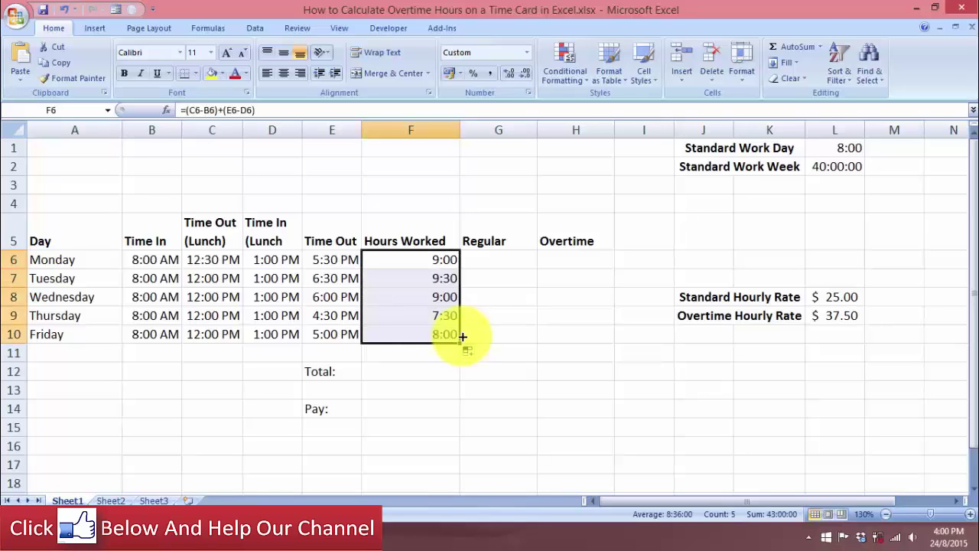
pyautogui.click(429, 277)
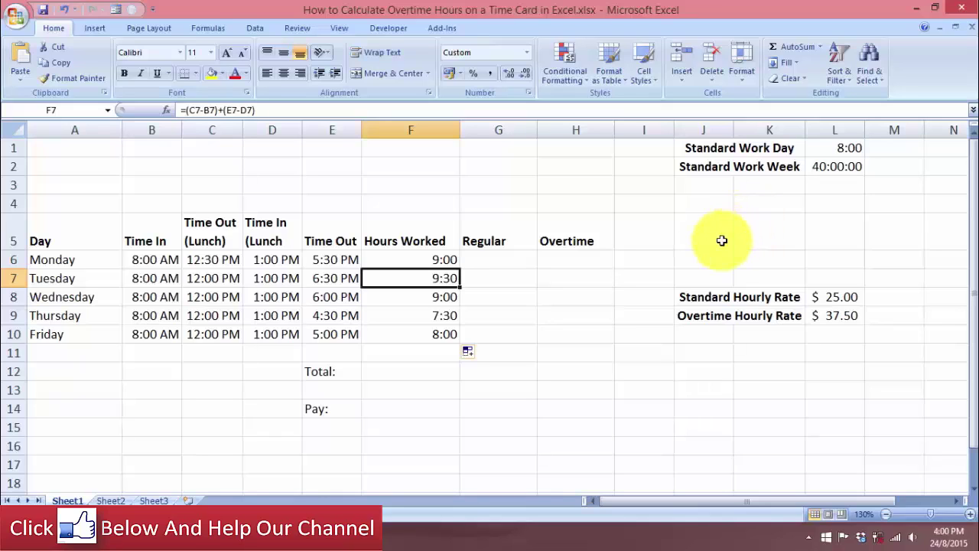
# - Start an IF function in G6 for Monday's regular hours, with the logical test F6>$L$1
pyautogui.click(509, 262)
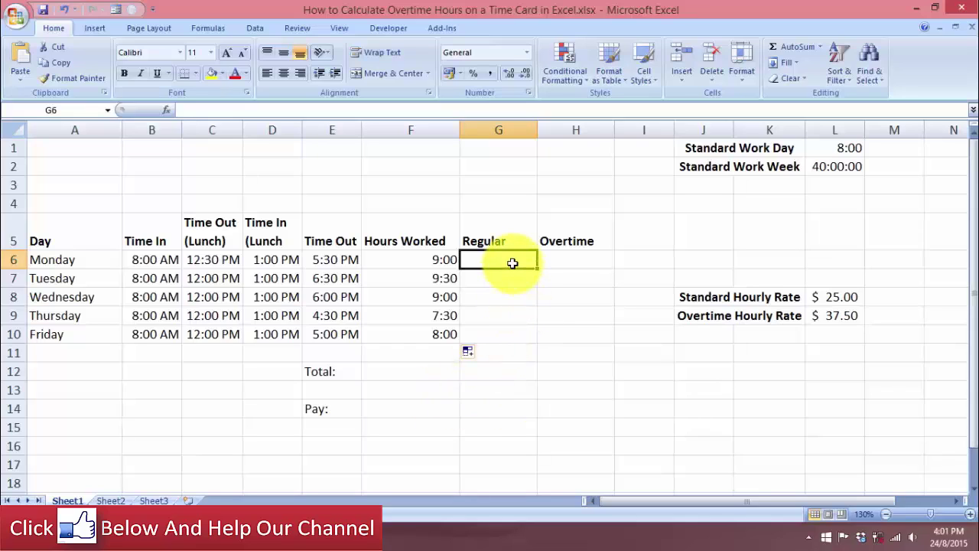
pyautogui.write('=if')
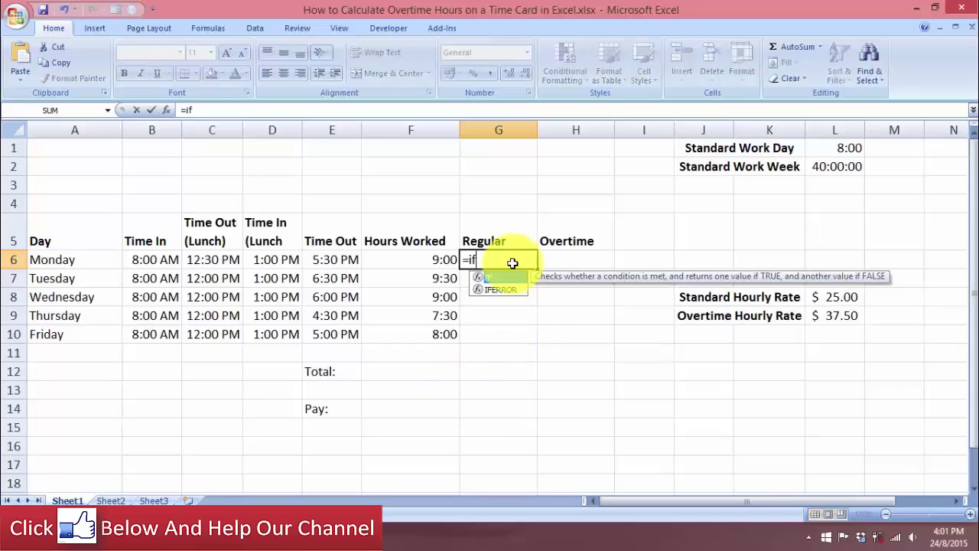
pyautogui.press('Tab')
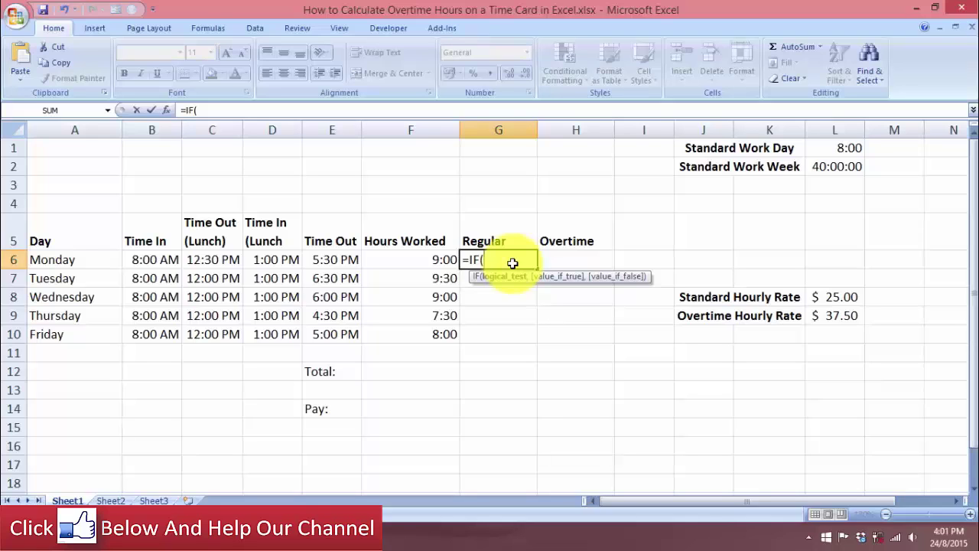
pyautogui.hotkey('ctrl', 'a')
pyautogui.moveTo(626, 261); pyautogui.dragTo(626, 215)
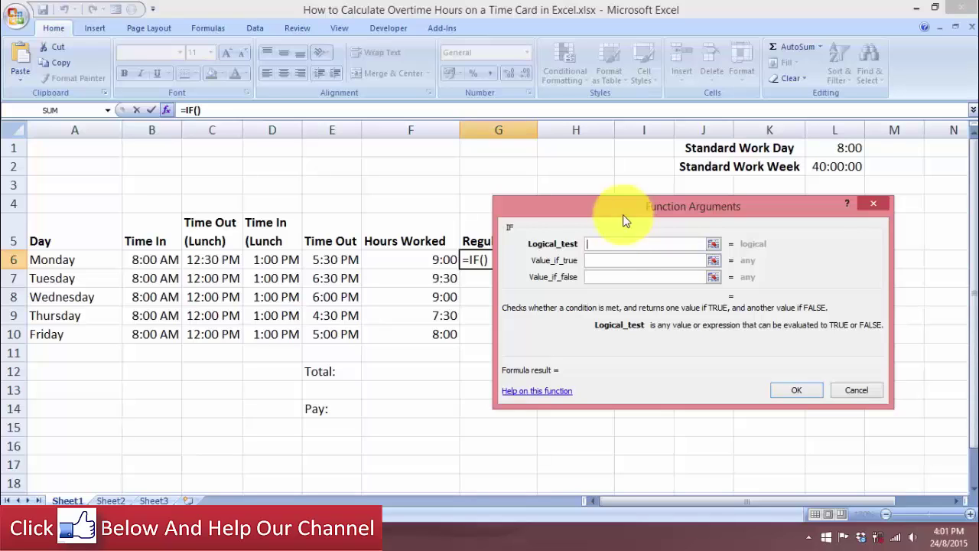
pyautogui.click(420, 261)
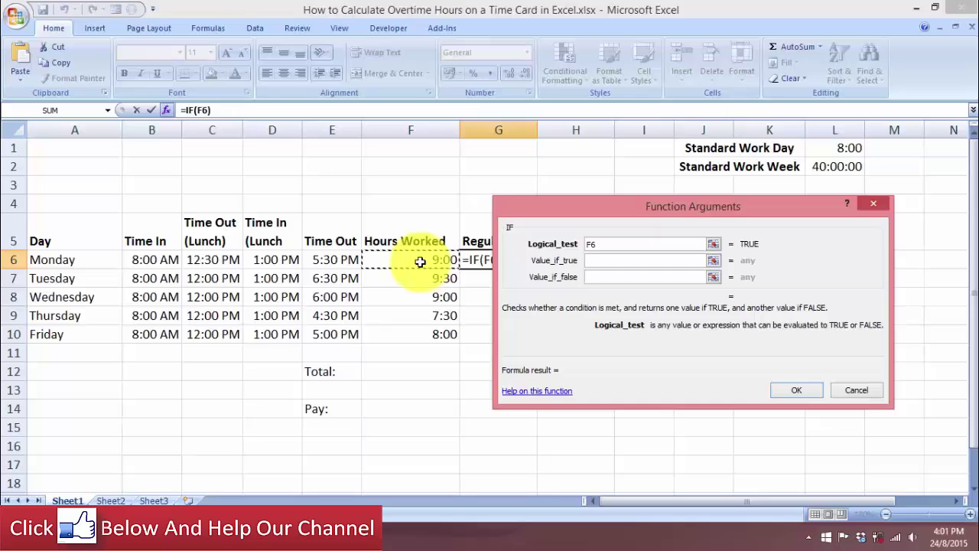
pyautogui.write('>')
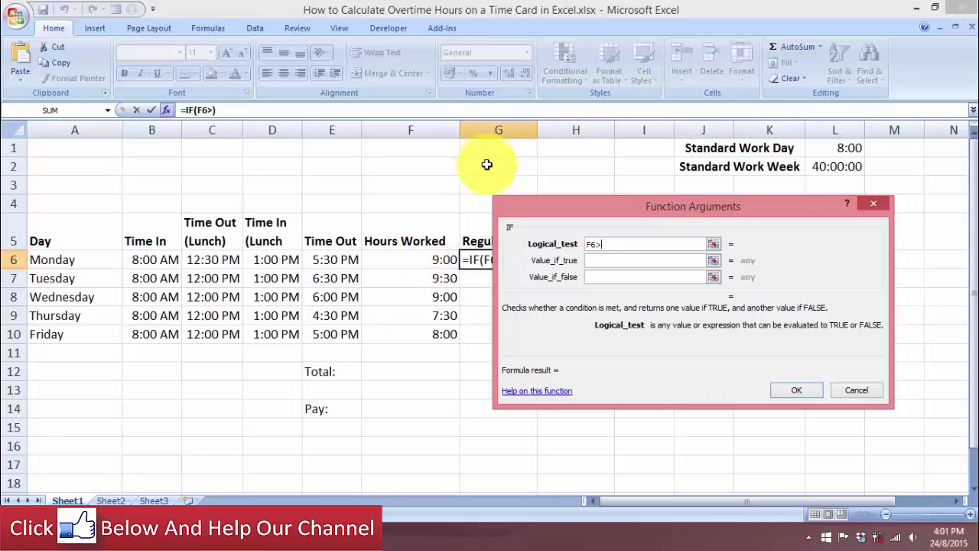
pyautogui.click(831, 153)
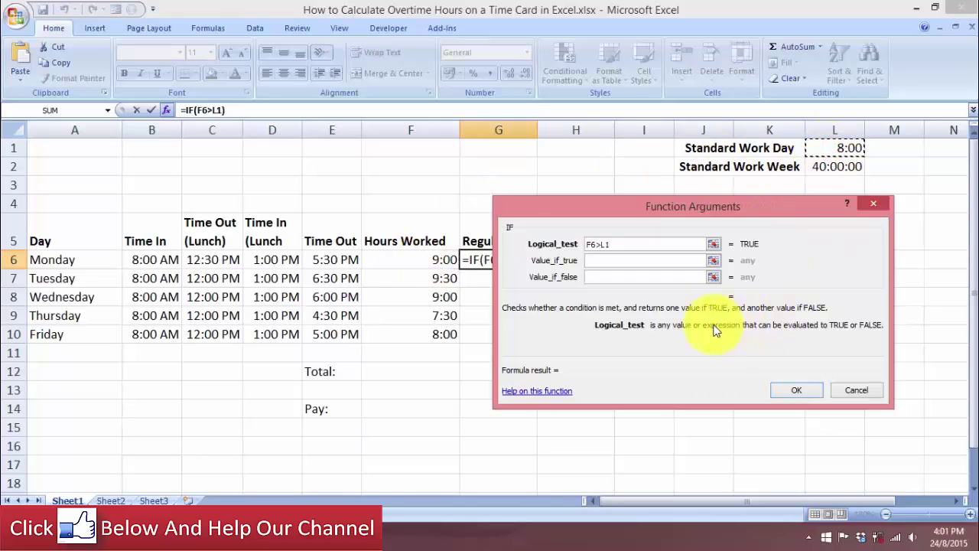
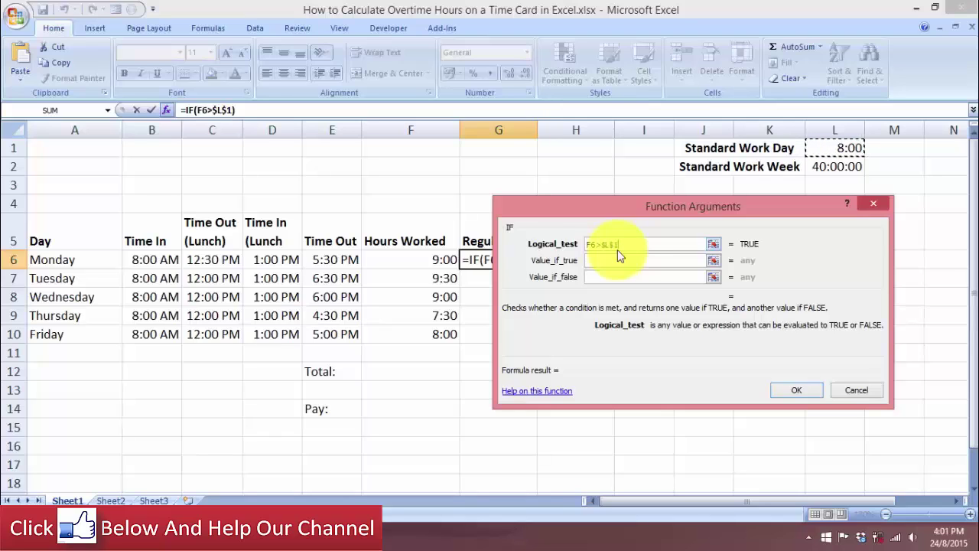
# - Set the IF function's value-if-true argument to the standard work day cell L1
pyautogui.click(595, 262)
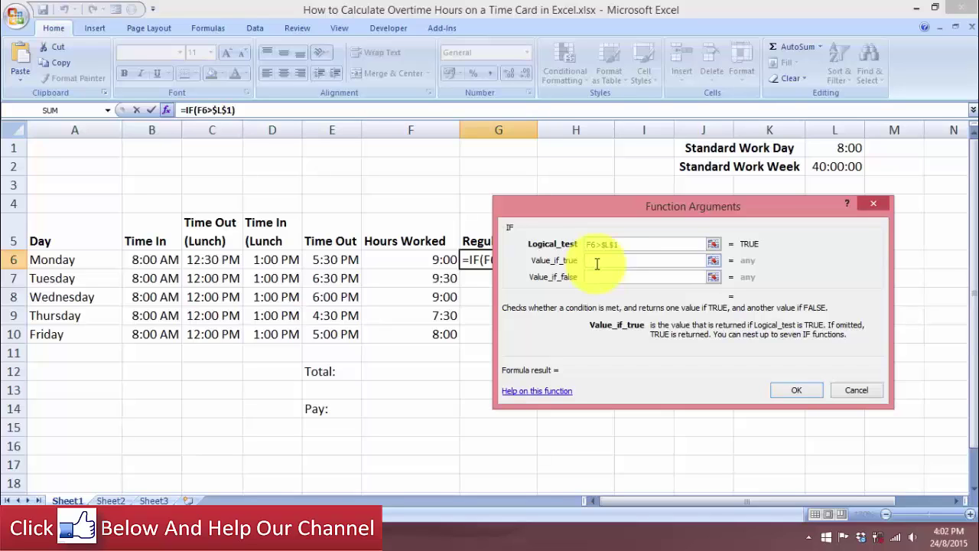
pyautogui.click(840, 149)
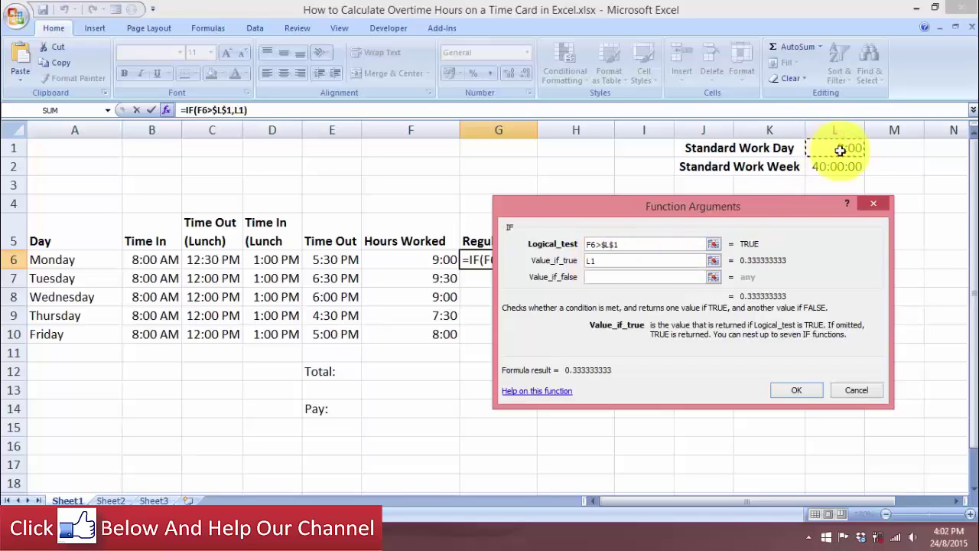
pyautogui.moveTo(587, 209); pyautogui.dragTo(101, 191)
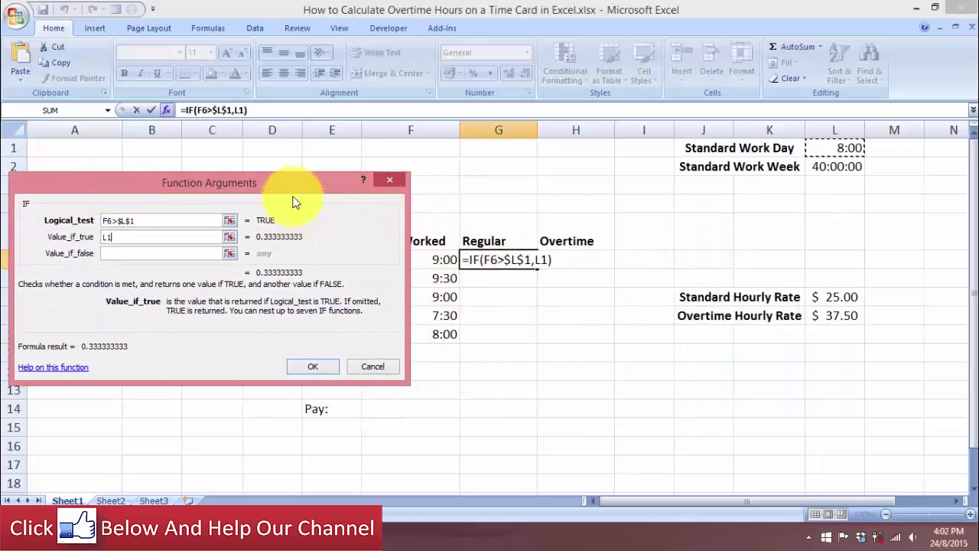
pyautogui.moveTo(295, 203); pyautogui.dragTo(739, 216)
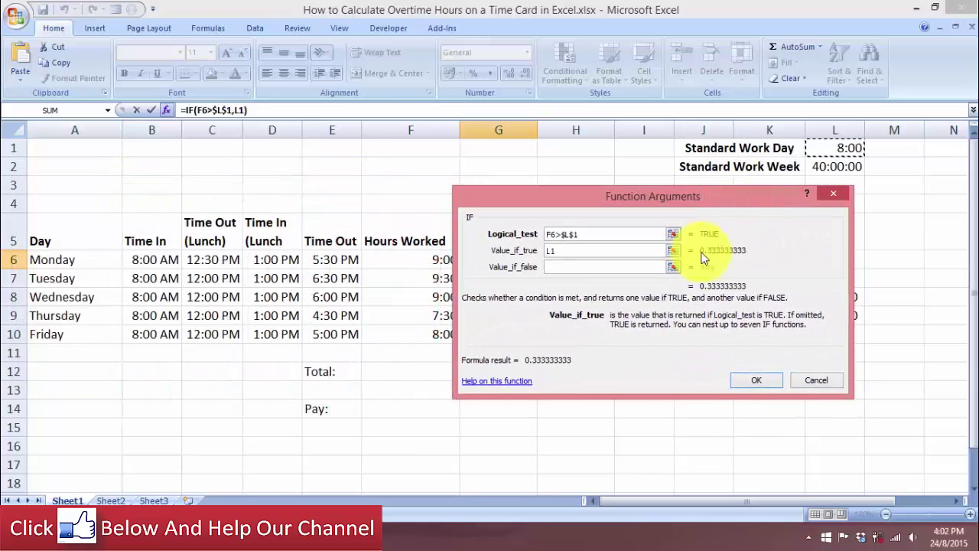
pyautogui.click(626, 268)
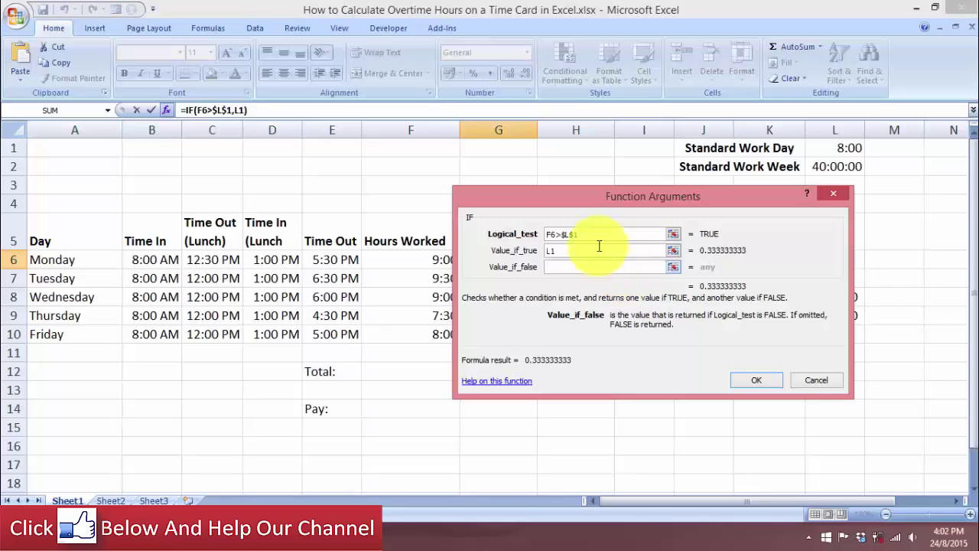
pyautogui.moveTo(591, 196); pyautogui.dragTo(651, 212)
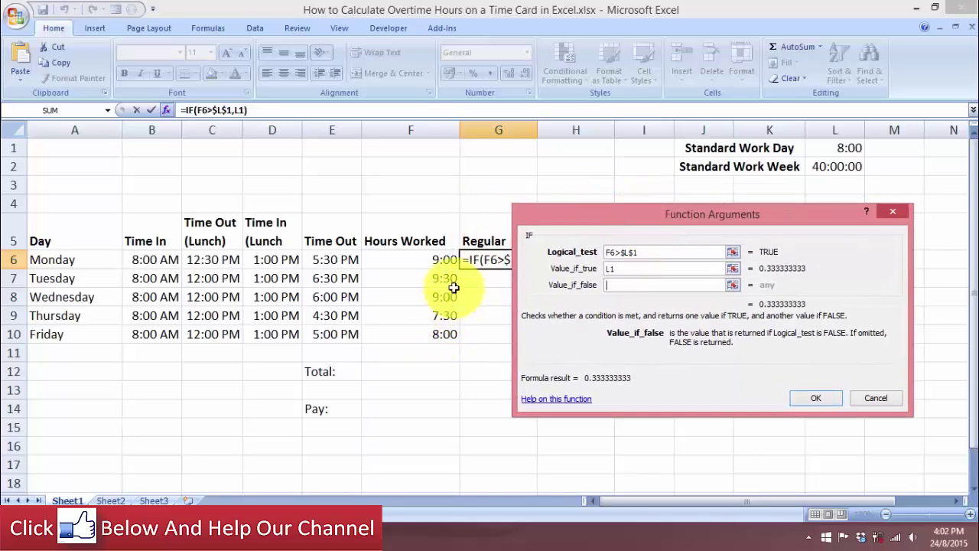
pyautogui.click(438, 265)
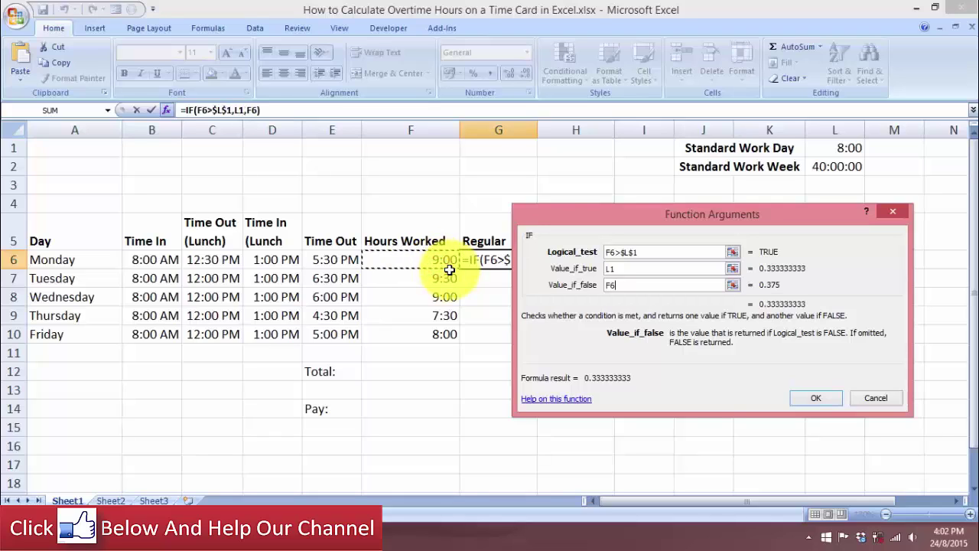
pyautogui.write('-')
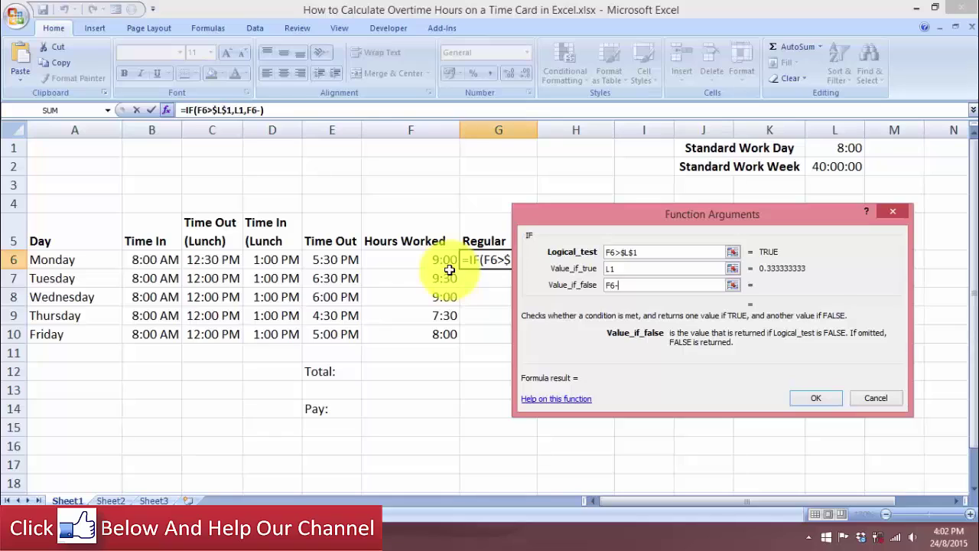
pyautogui.press('BackSpace')
pyautogui.press('BackSpace')
pyautogui.press('BackSpace')
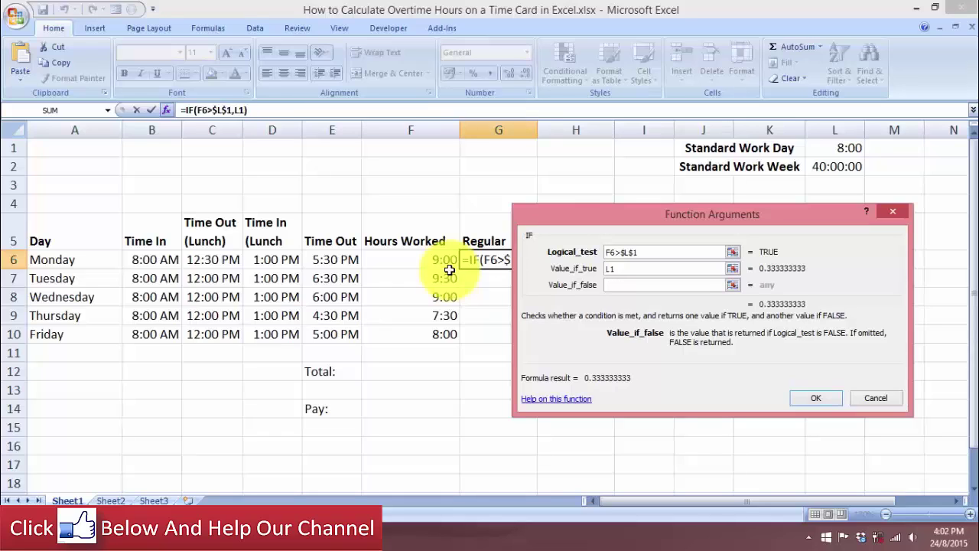
# - Set the IF function's value-if-false argument to Monday's hours worked in F6 and complete the formula in G6
pyautogui.click(628, 286)
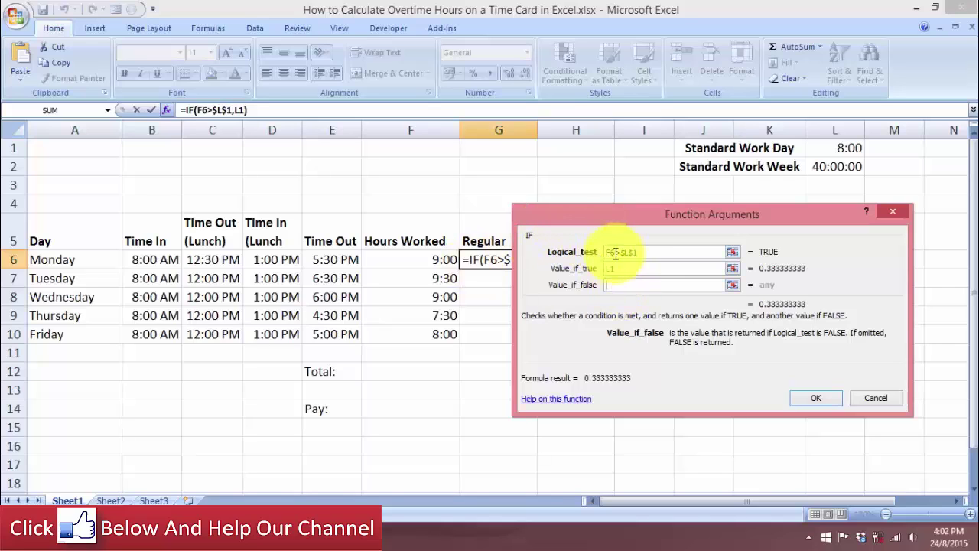
pyautogui.click(442, 259)
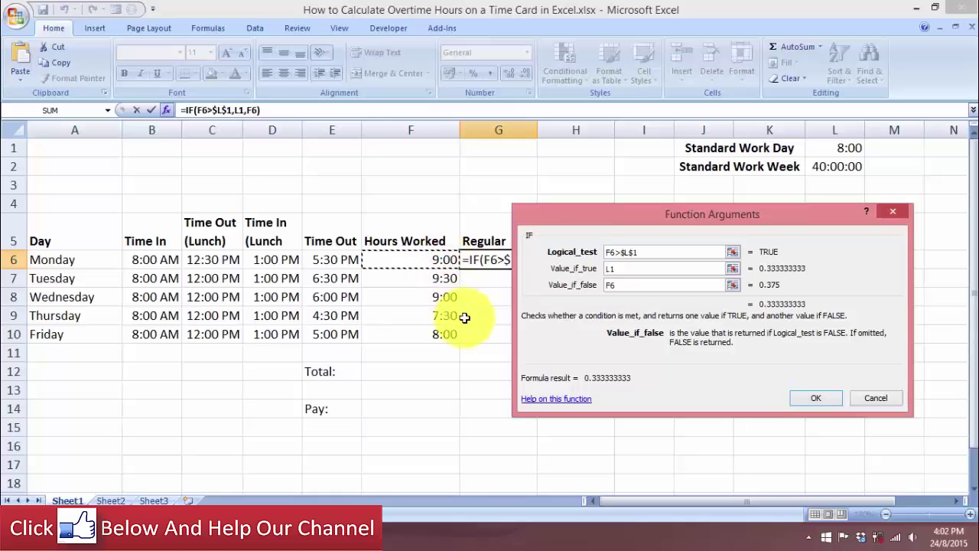
pyautogui.click(803, 400)
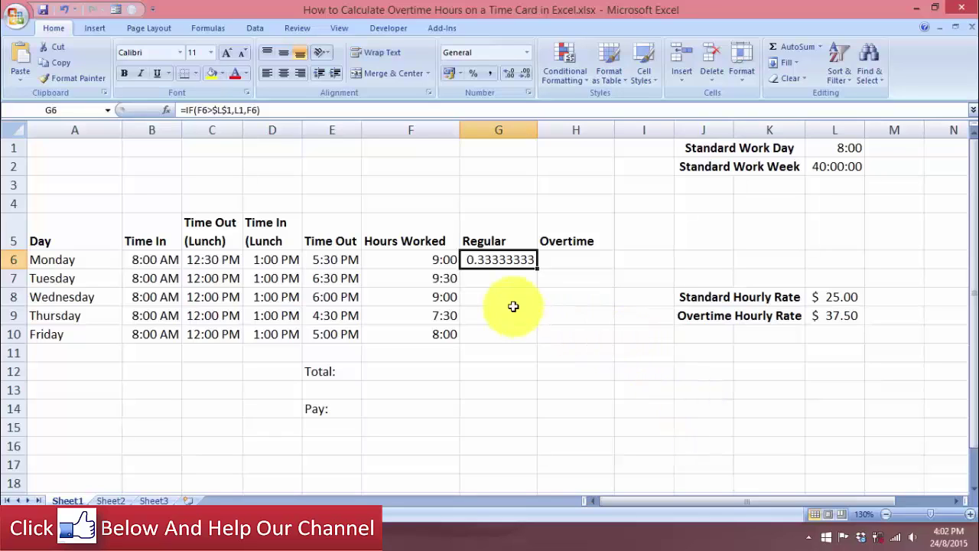
# - Copy the formatting of Monday's Hours Worked cell F6 to the Regular and Overtime cells G6:H10 with Format Painter
pyautogui.click(432, 261)
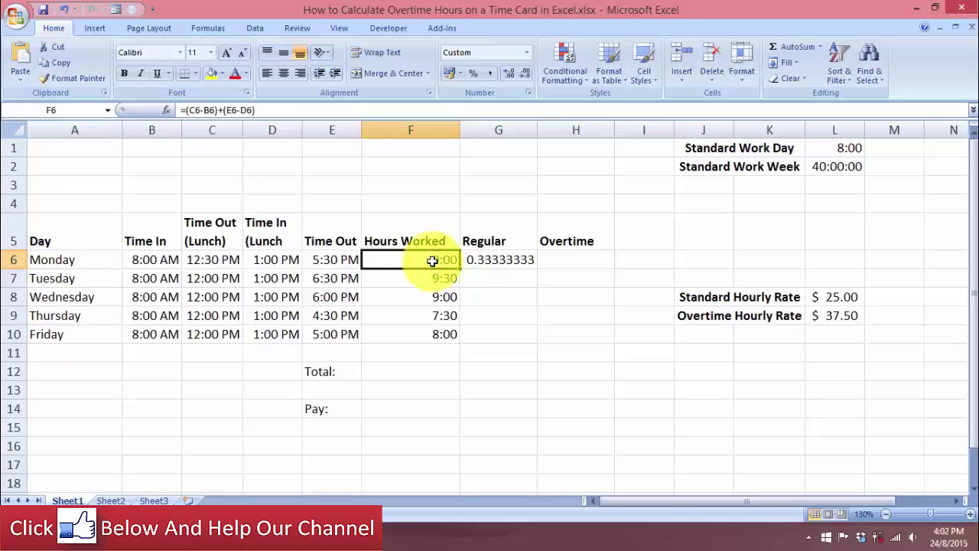
pyautogui.rightClick(433, 261)
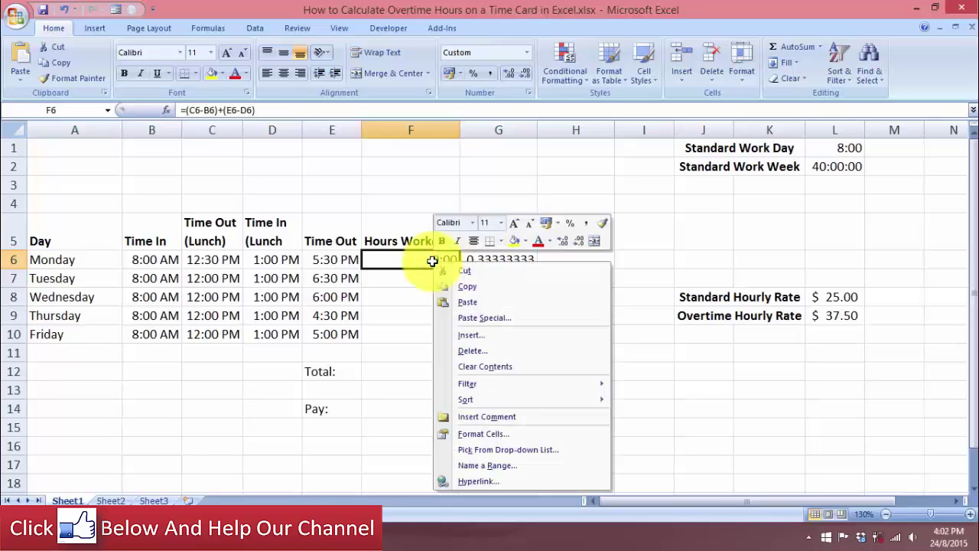
pyautogui.click(604, 223)
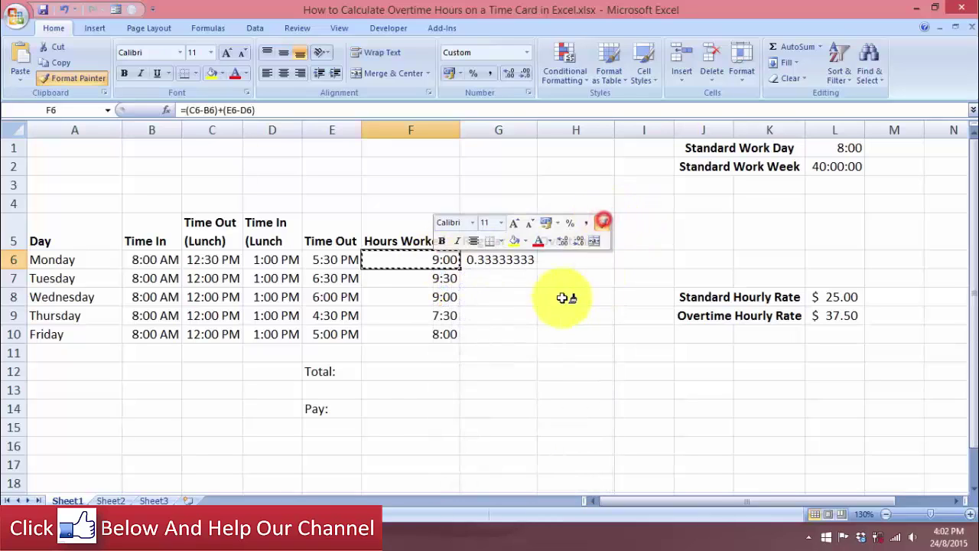
pyautogui.click(493, 261)
pyautogui.moveTo(536, 289); pyautogui.dragTo(577, 332)
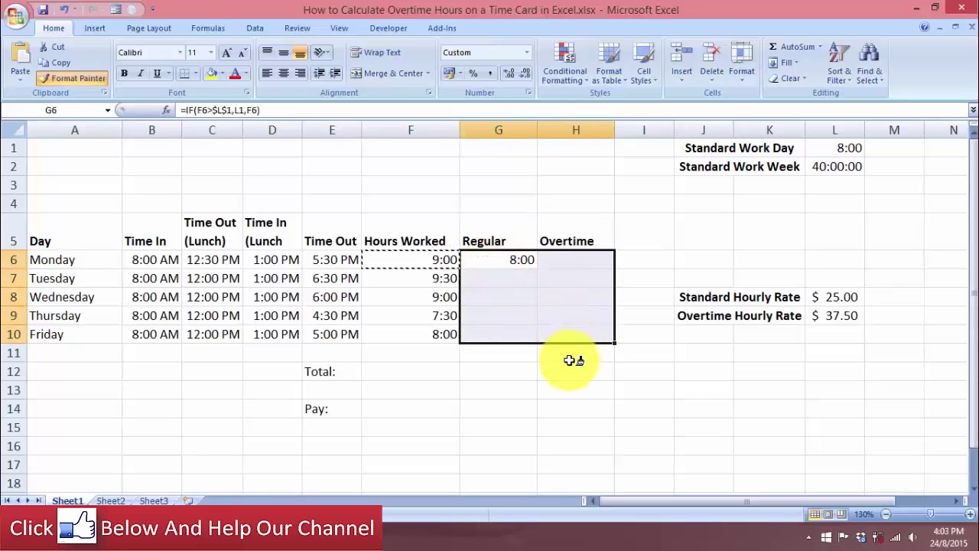
pyautogui.press('Escape')
pyautogui.click(570, 360)
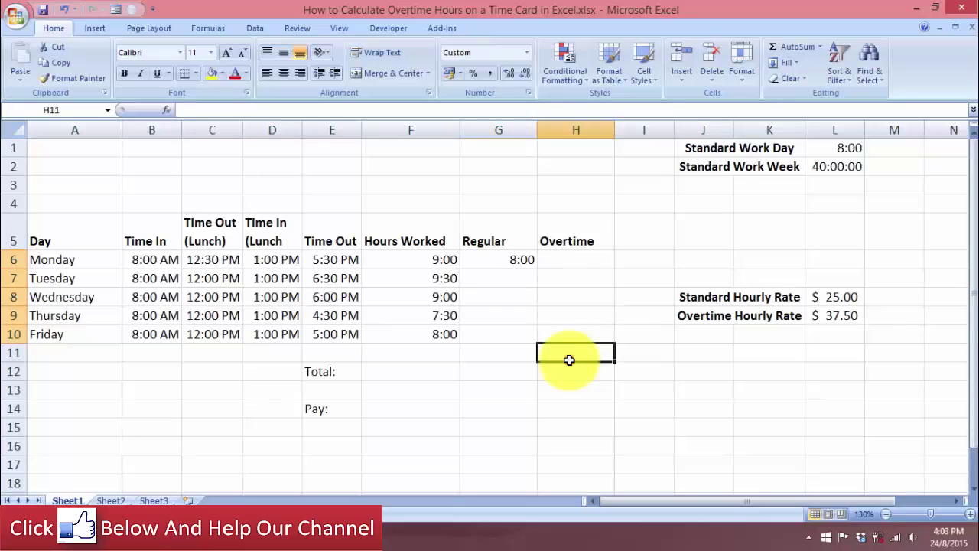
# - Try to fill Monday's regular hours formula from G6 down to Friday in G10, and undo the fill
pyautogui.click(515, 264)
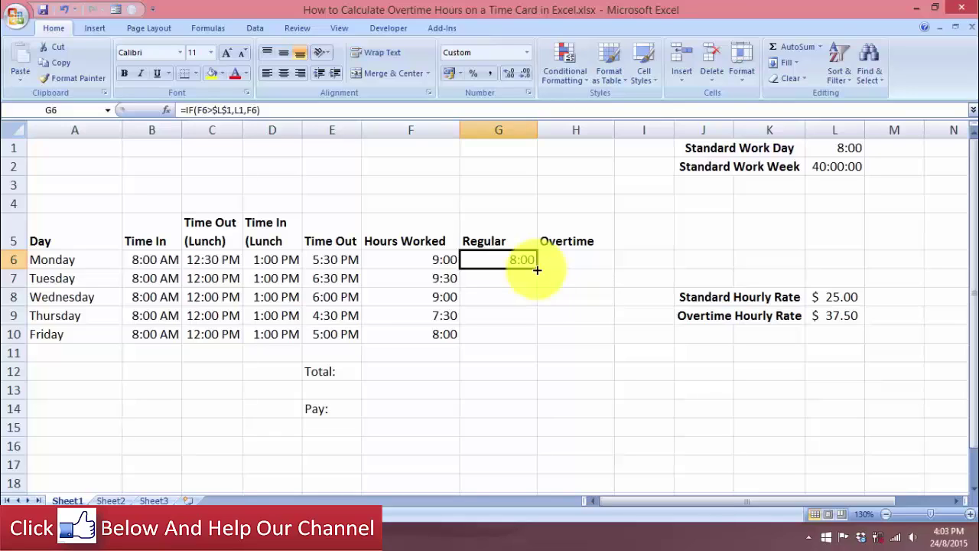
pyautogui.moveTo(537, 270); pyautogui.dragTo(538, 337)
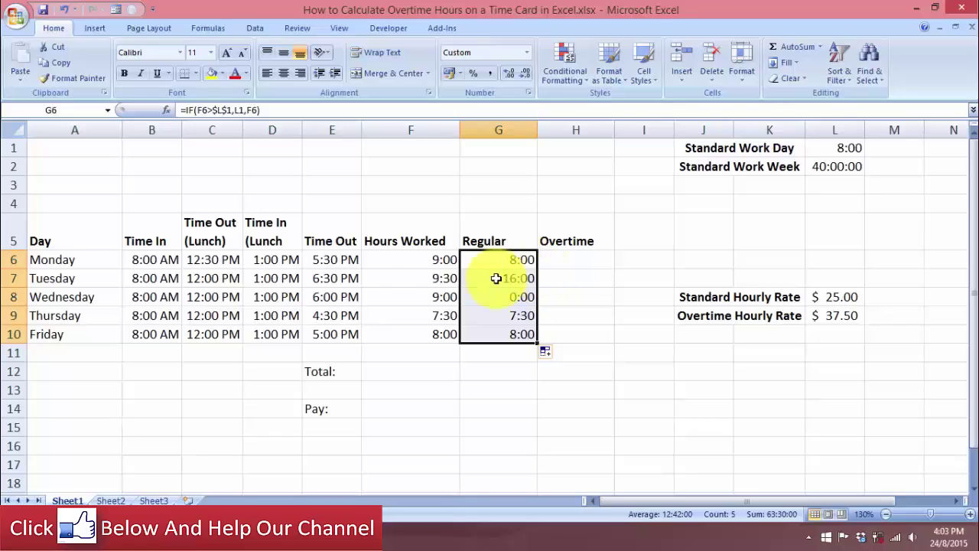
pyautogui.click(66, 11)
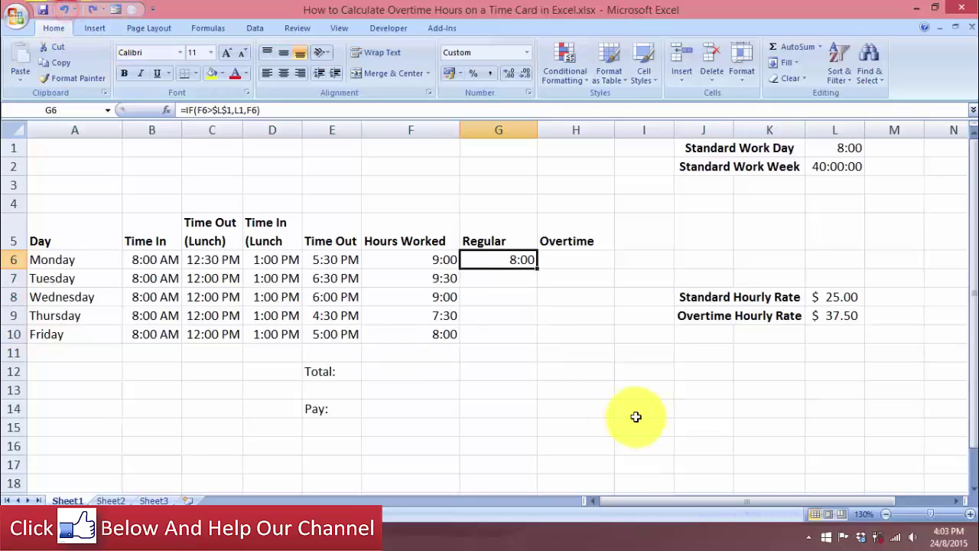
# - Replace Monday's regular hours formula in G6 with the start of a new IF function
pyautogui.click(524, 258)
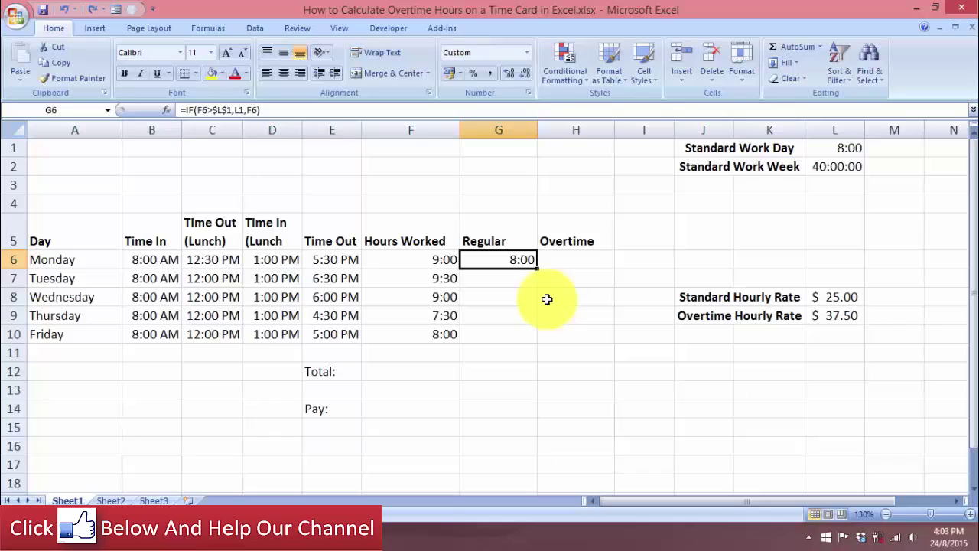
pyautogui.doubleClick(498, 259)
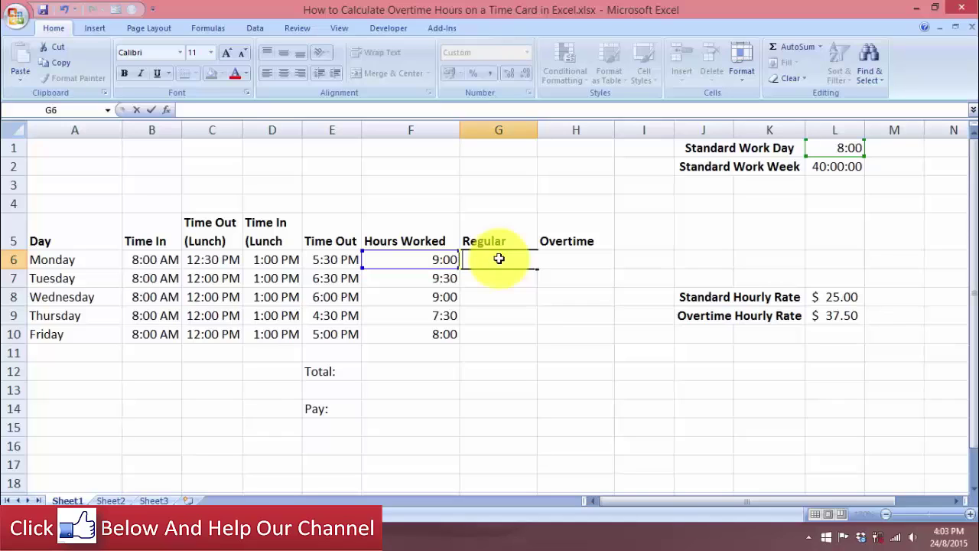
pyautogui.write('=if')
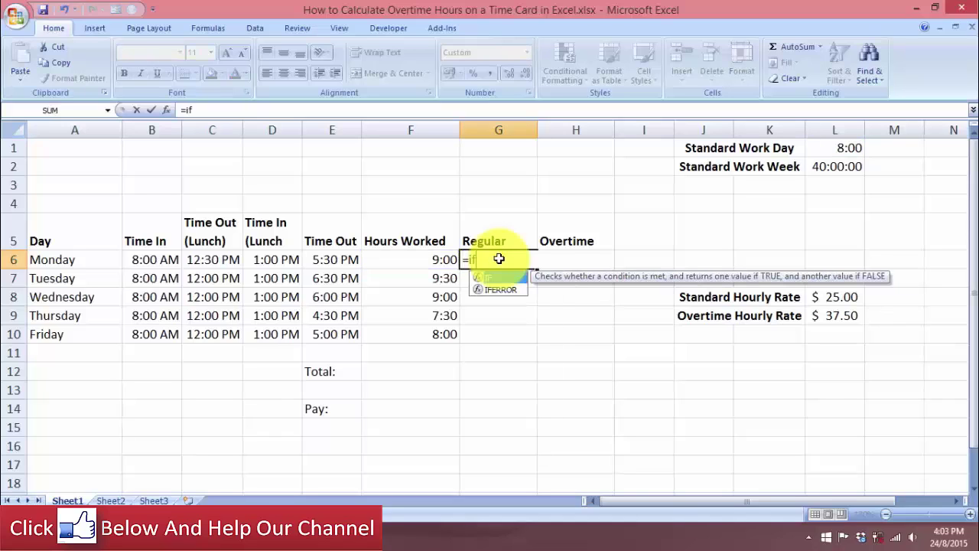
pyautogui.press('Tab')
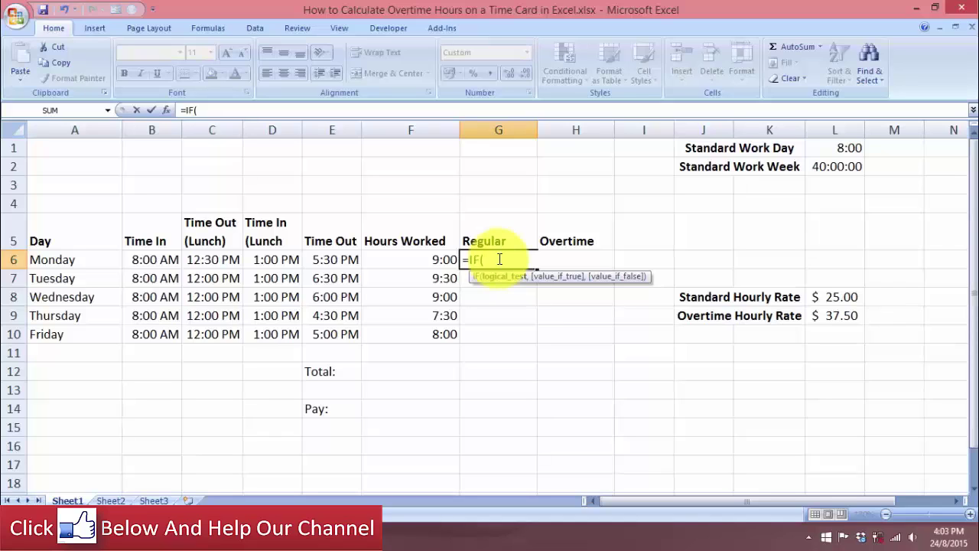
pyautogui.click(398, 261)
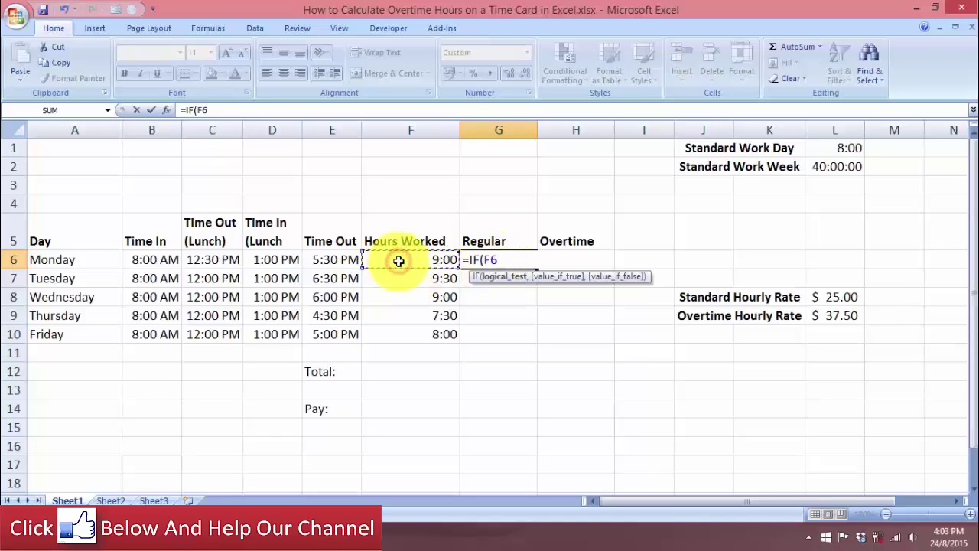
pyautogui.write('>')
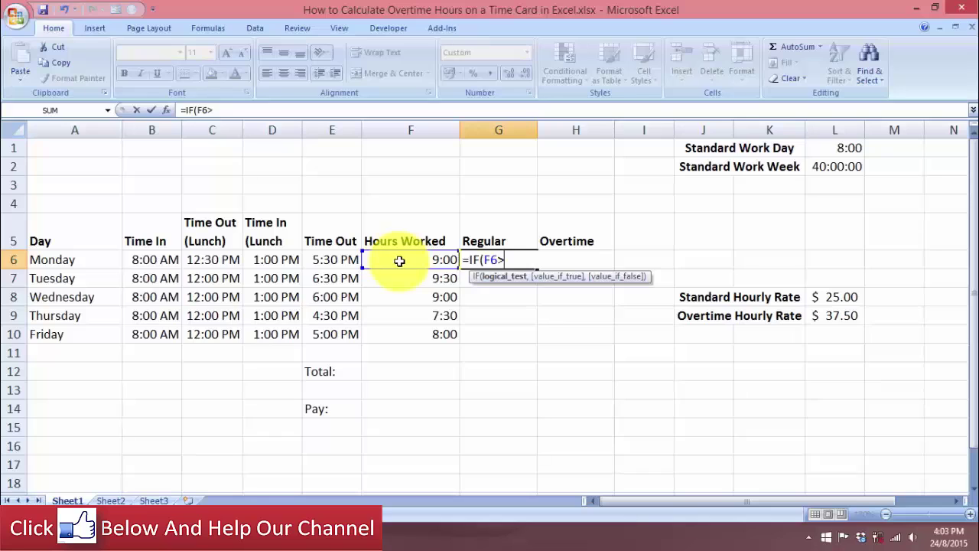
pyautogui.click(833, 151)
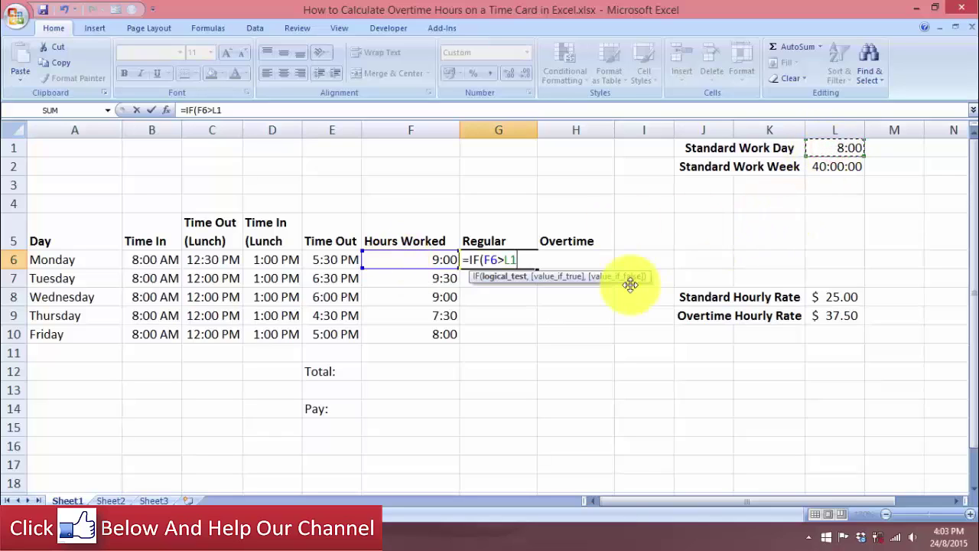
pyautogui.press('F4')
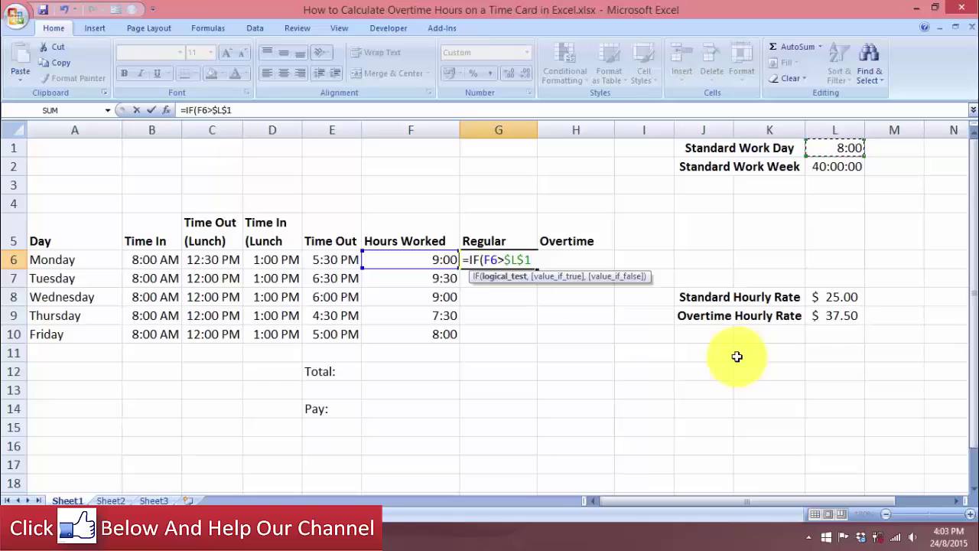
pyautogui.press('BackSpace')
pyautogui.press('BackSpace')
pyautogui.press('BackSpace')
pyautogui.press('BackSpace')
pyautogui.press('BackSpace')
pyautogui.press('BackSpace')
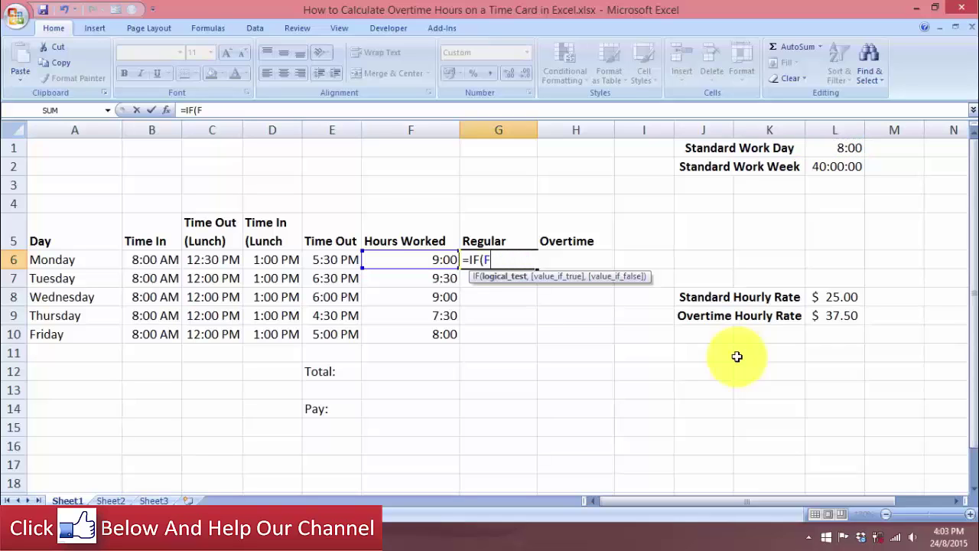
pyautogui.press('BackSpace')
pyautogui.press('BackSpace')
# - Open the function arguments for the IF in G6 and set the logical test to F6>$L$1
pyautogui.hotkey('ctrl', 'a')
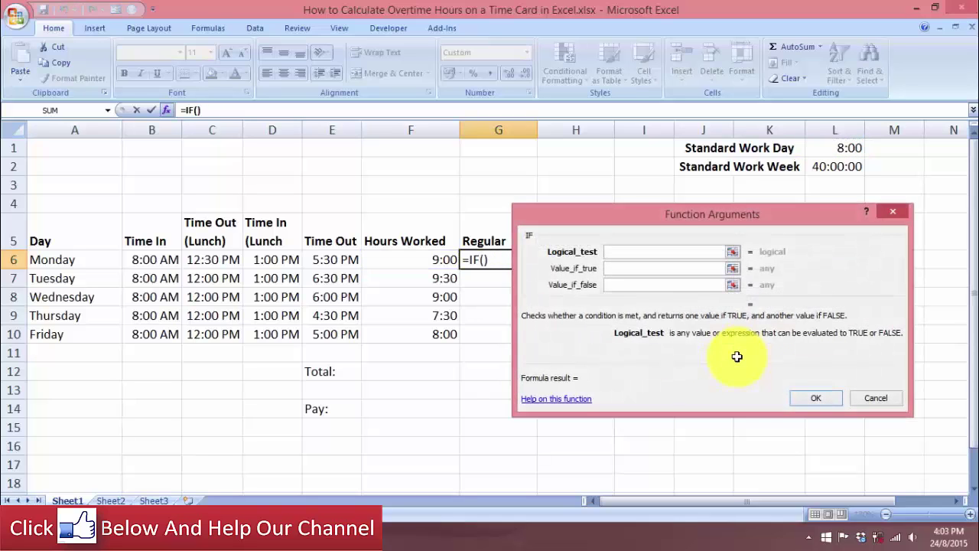
pyautogui.click(637, 252)
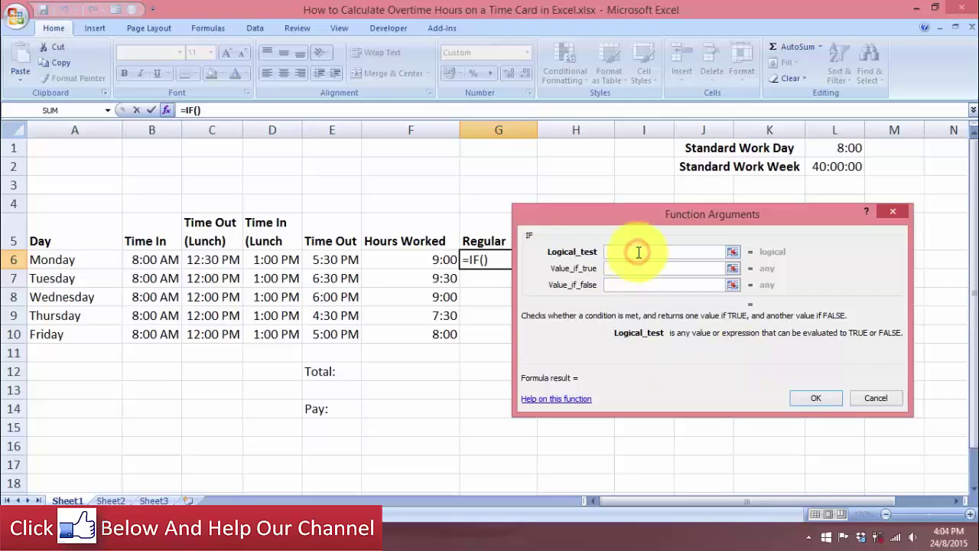
pyautogui.click(419, 257)
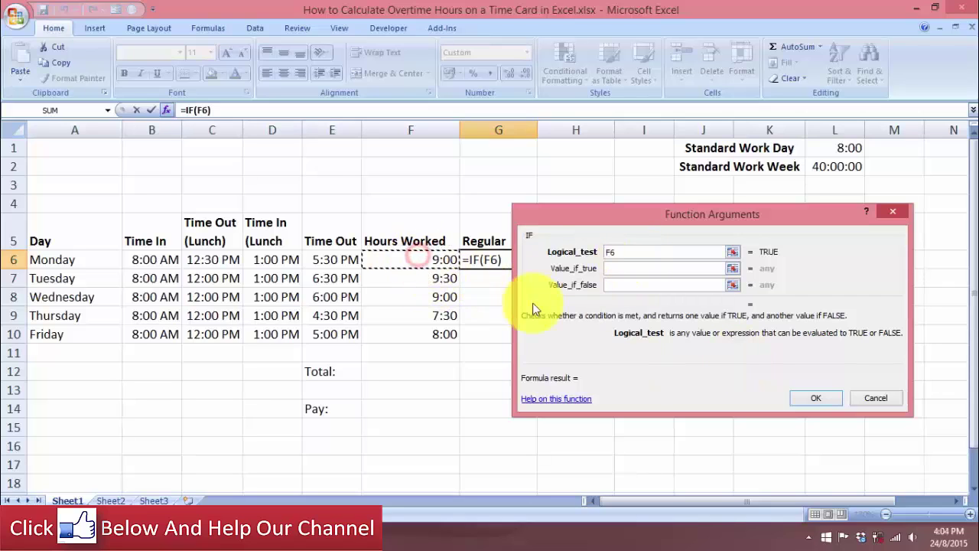
pyautogui.write('>')
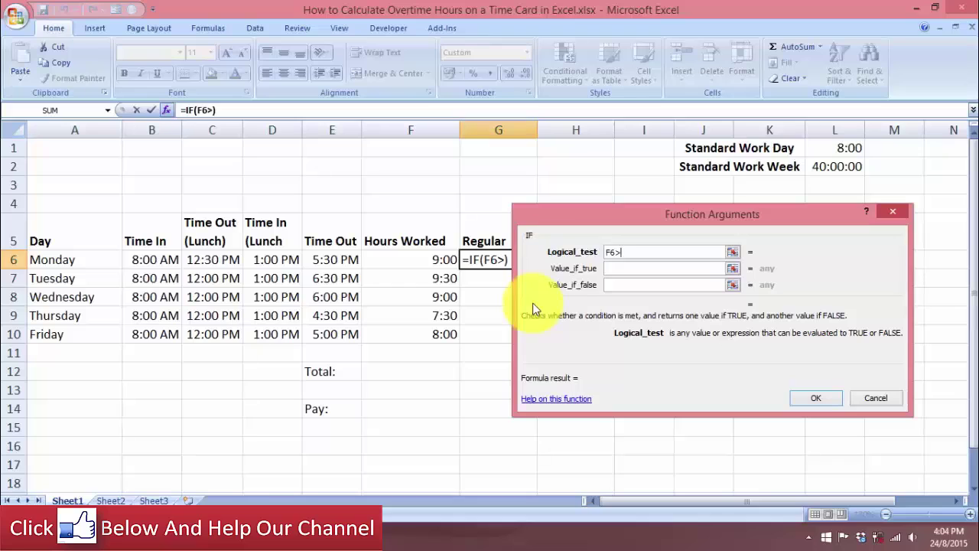
pyautogui.click(835, 152)
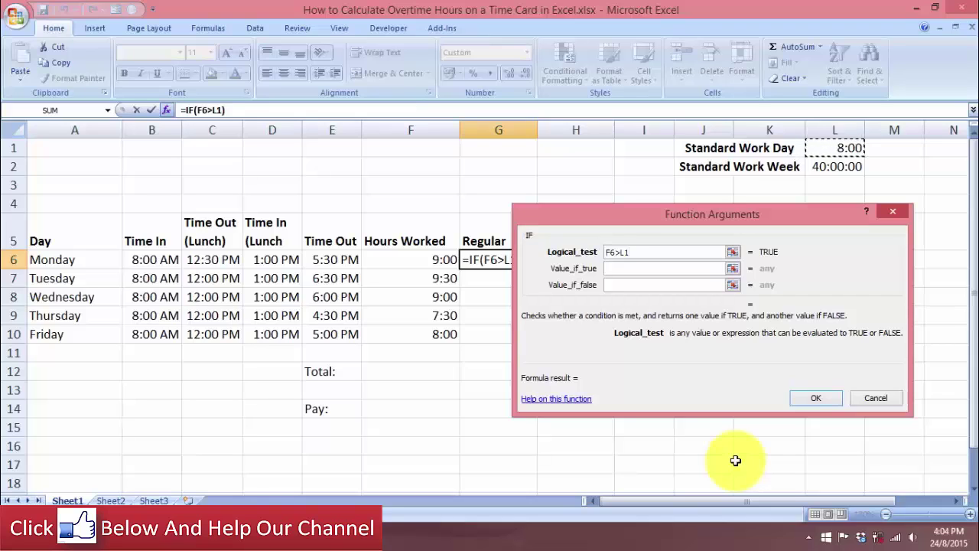
pyautogui.press('F4')
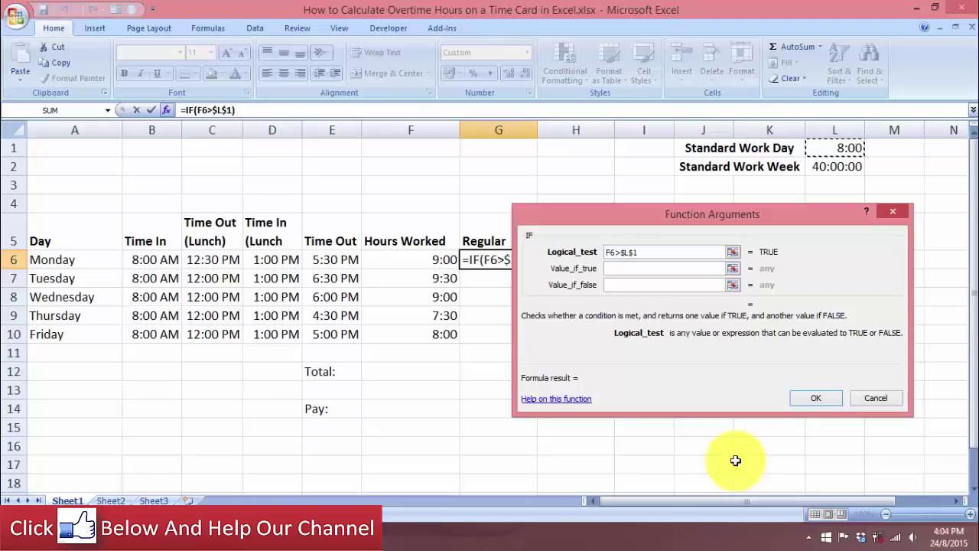
# - Set the value-if-true argument to the standard work day cell as the absolute reference $L$1
pyautogui.moveTo(735, 208); pyautogui.dragTo(770, 200)
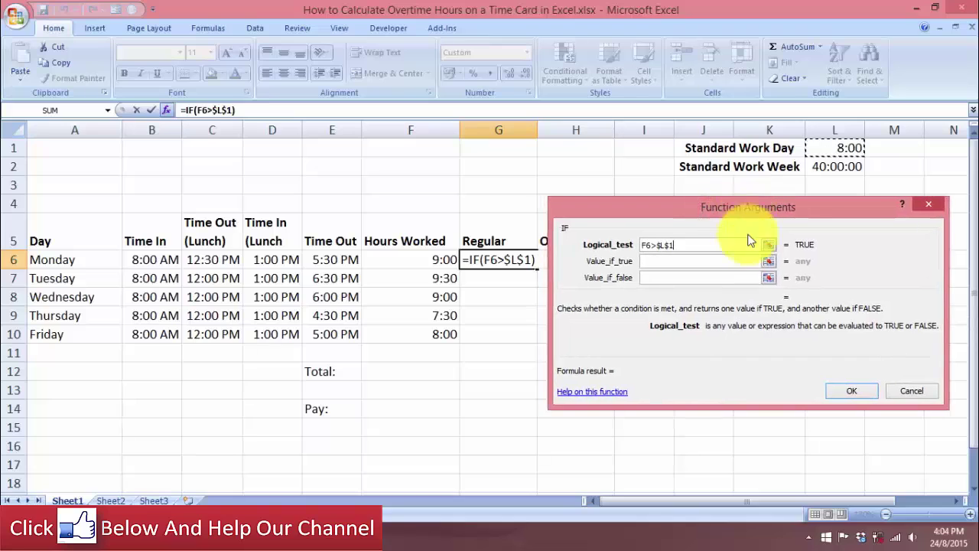
pyautogui.click(700, 264)
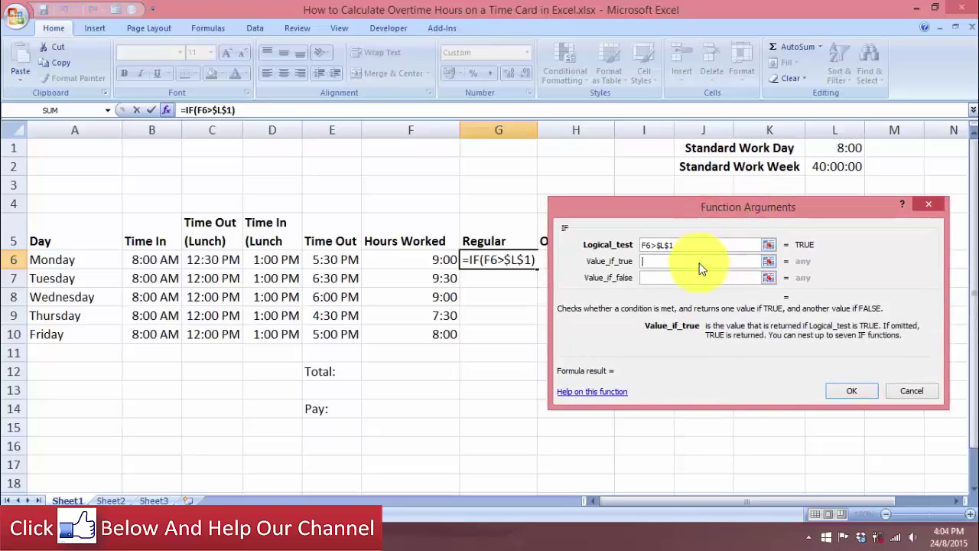
pyautogui.click(834, 151)
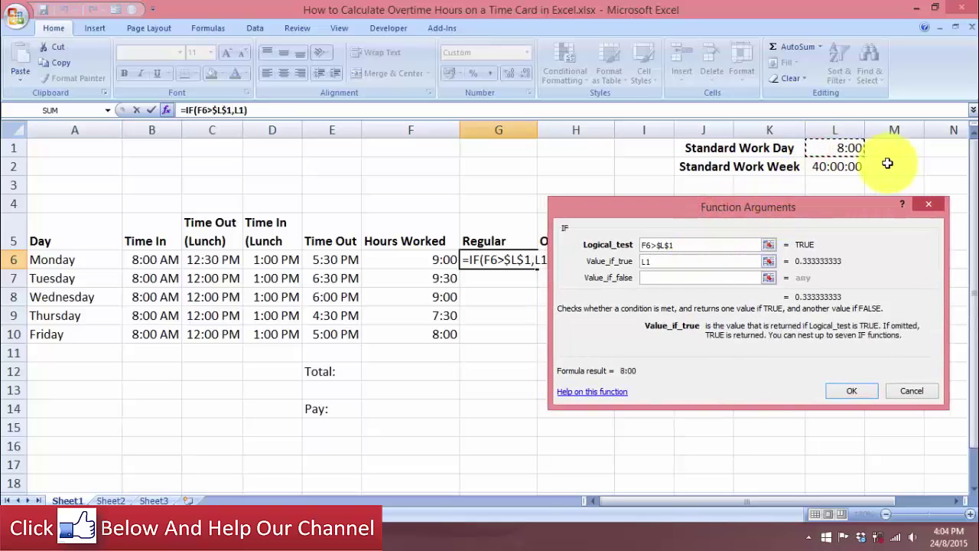
pyautogui.press('F4')
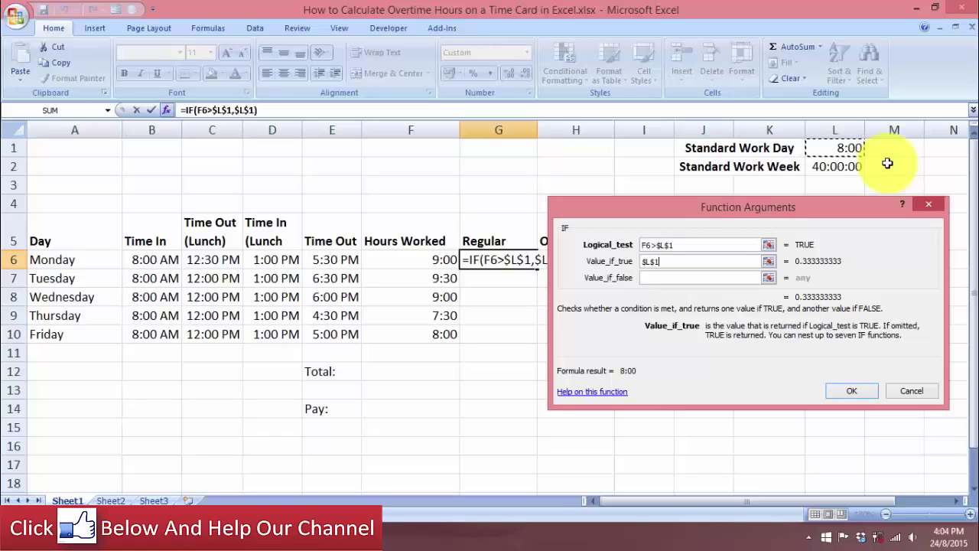
# - Set the value-if-false argument in G6 to F6, accept the IF formula, and fill it down to Friday in G10
pyautogui.click(678, 279)
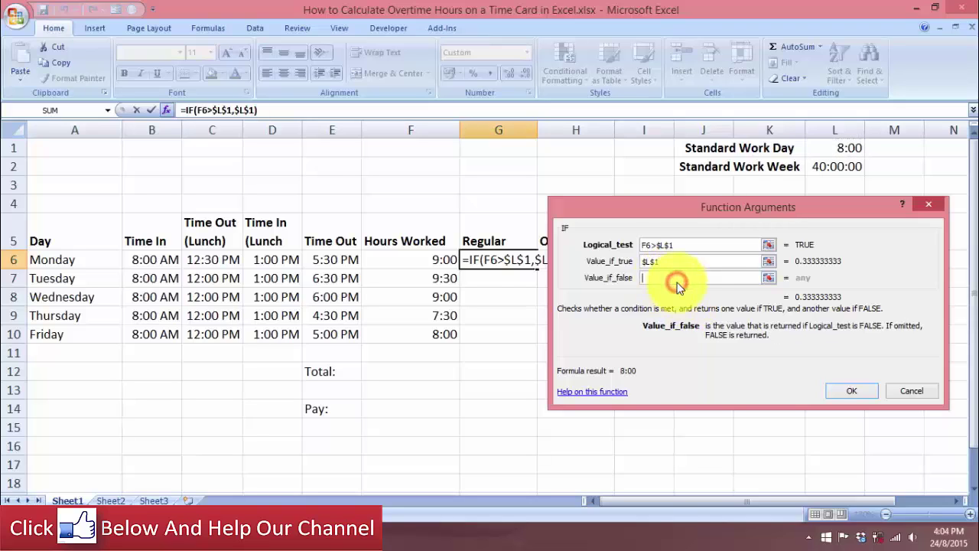
pyautogui.click(425, 260)
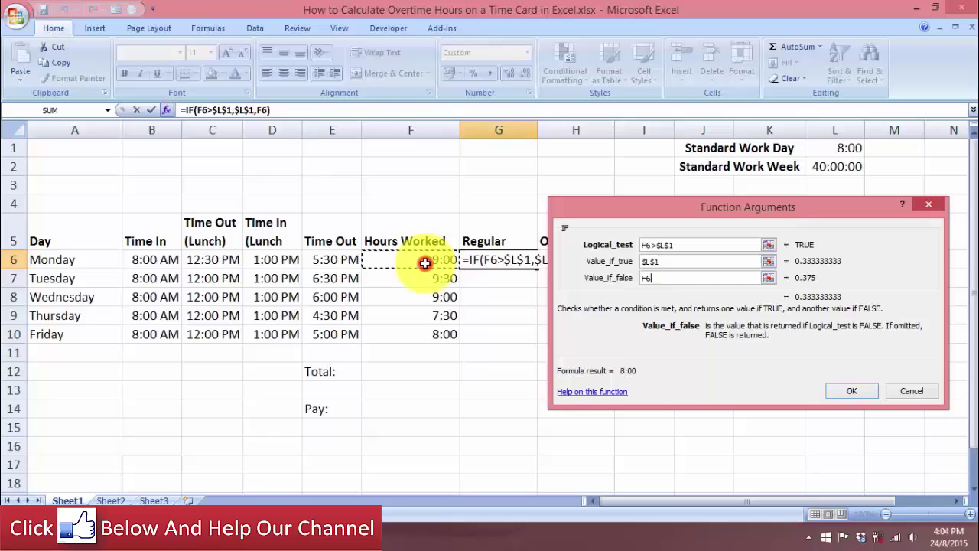
pyautogui.click(848, 390)
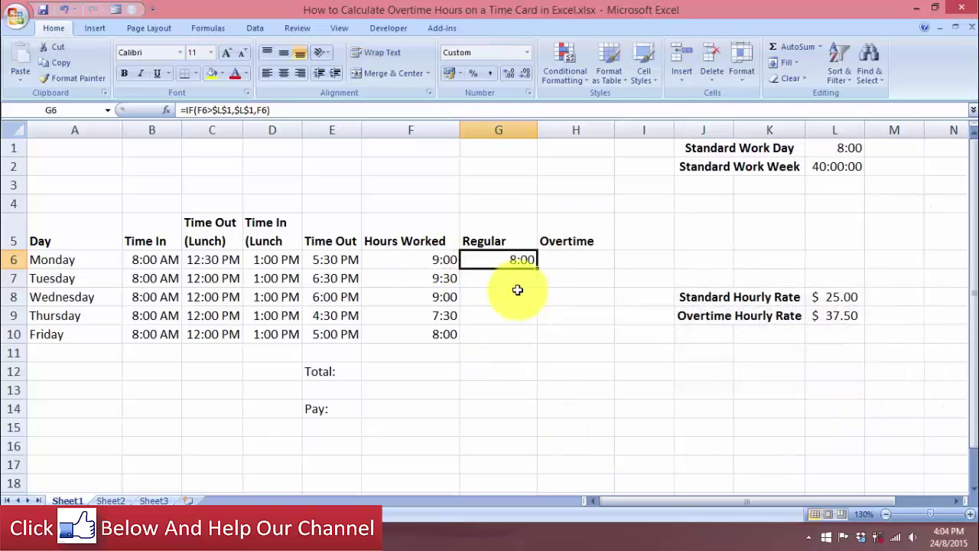
pyautogui.doubleClick(536, 268)
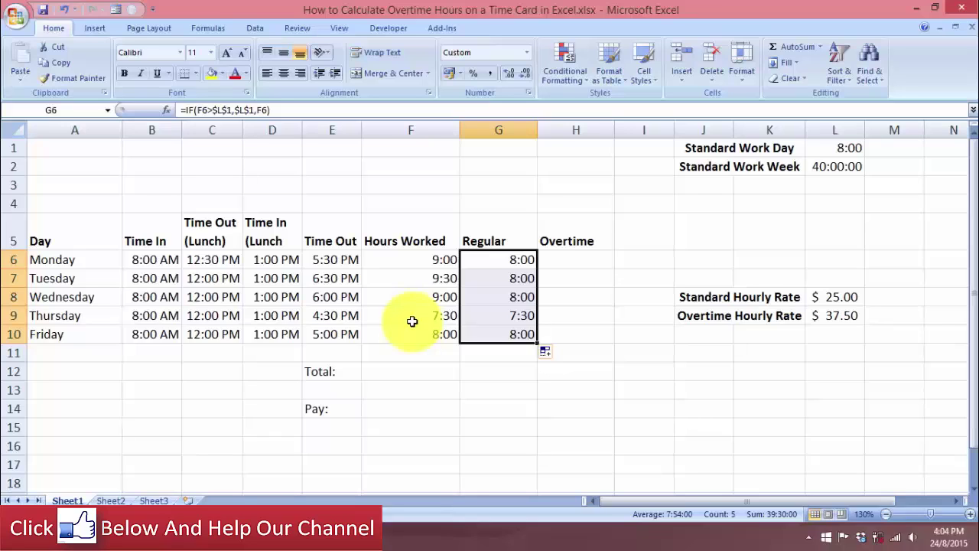
# - Start an IF function in Monday's overtime cell H6 and set its logical test argument to F6>$L$1
pyautogui.click(560, 257)
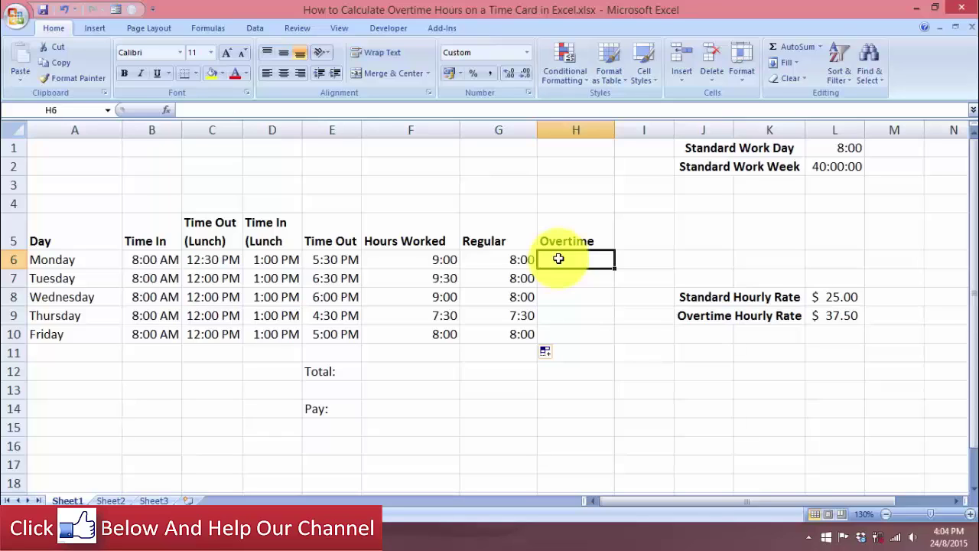
pyautogui.write('=if')
pyautogui.press('Tab')
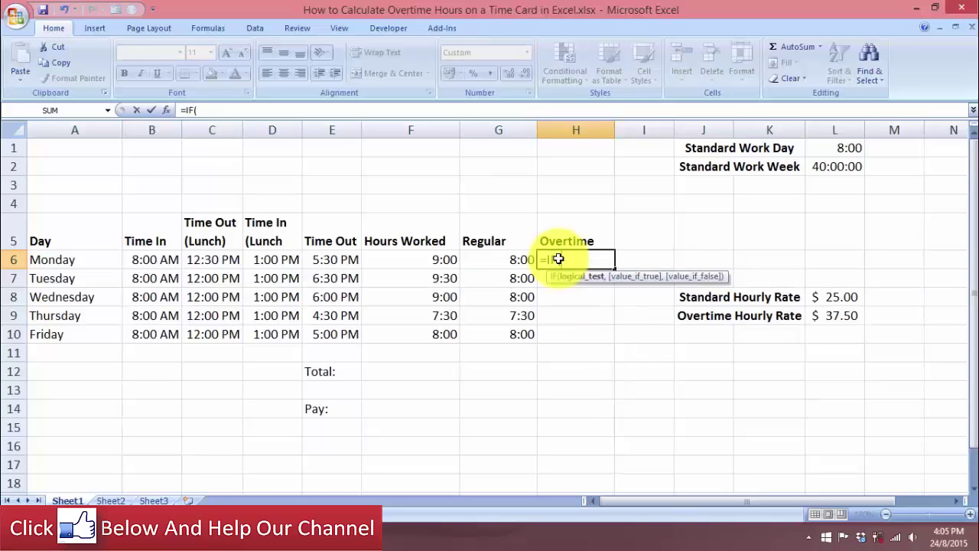
pyautogui.hotkey('ctrl', 'a')
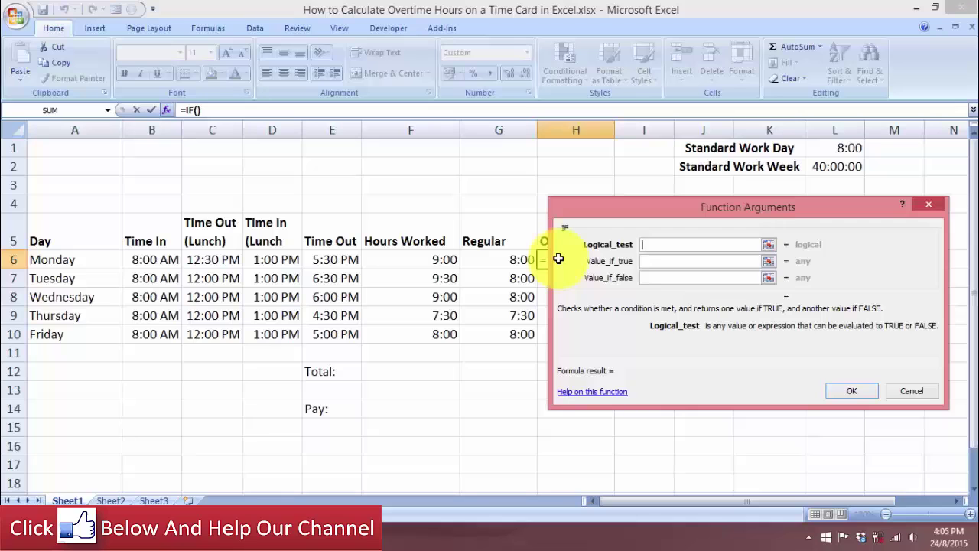
pyautogui.moveTo(671, 204); pyautogui.dragTo(359, 31)
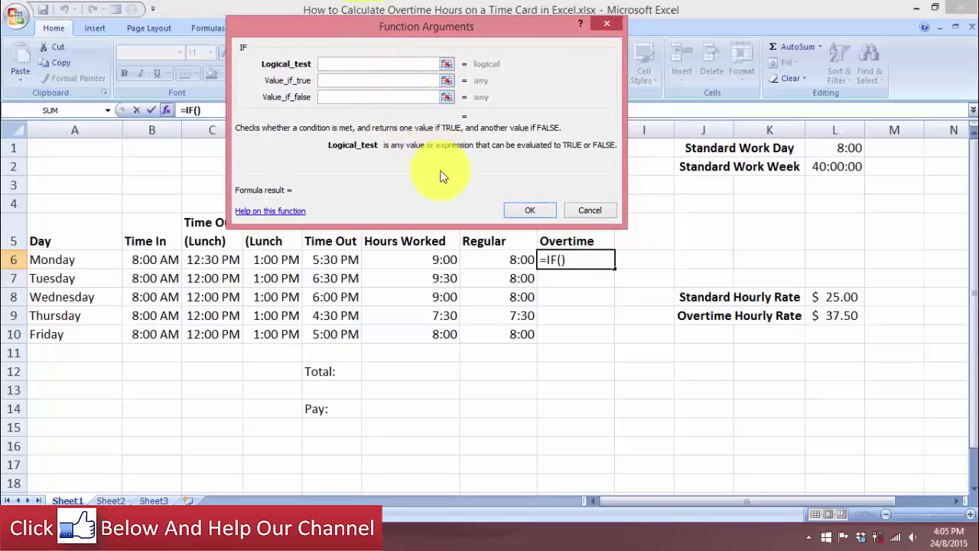
pyautogui.click(442, 260)
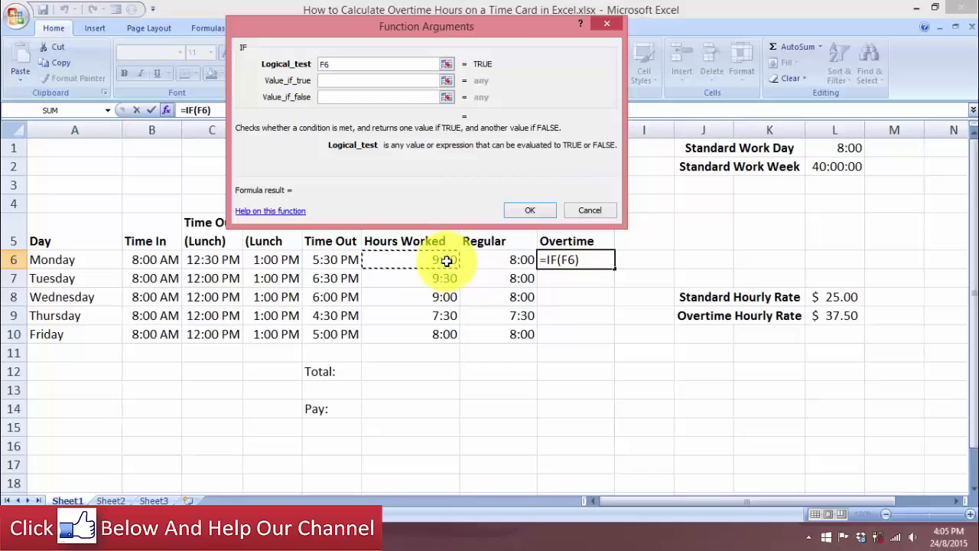
pyautogui.write('>')
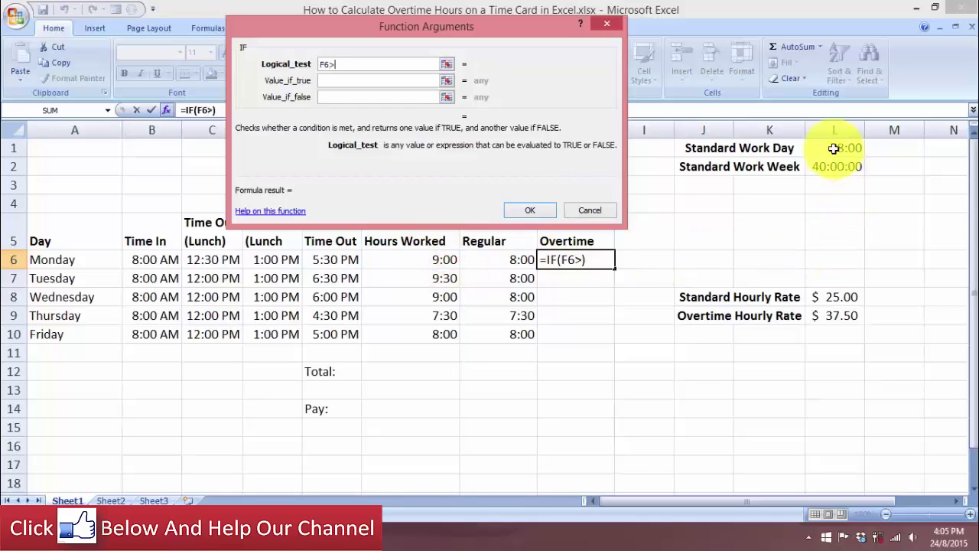
pyautogui.click(833, 149)
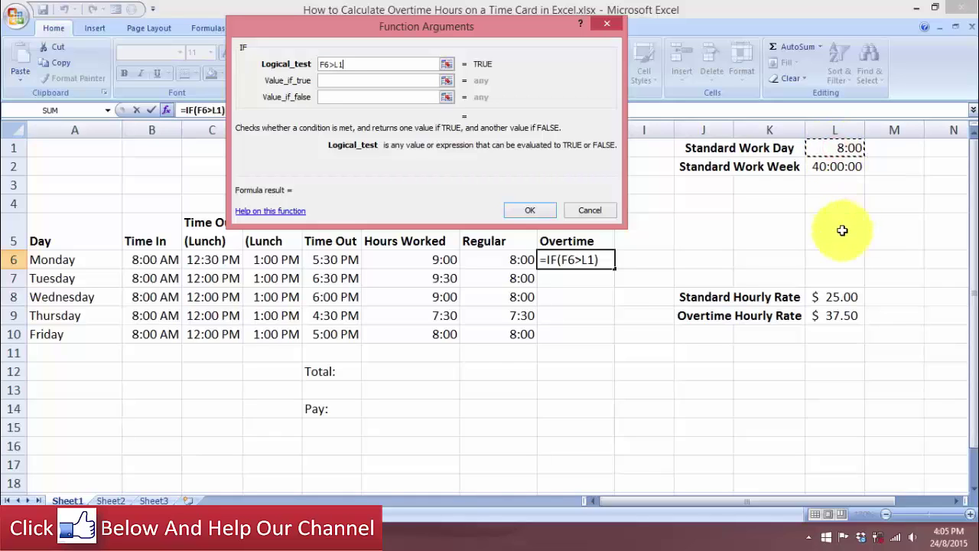
pyautogui.press('F4')
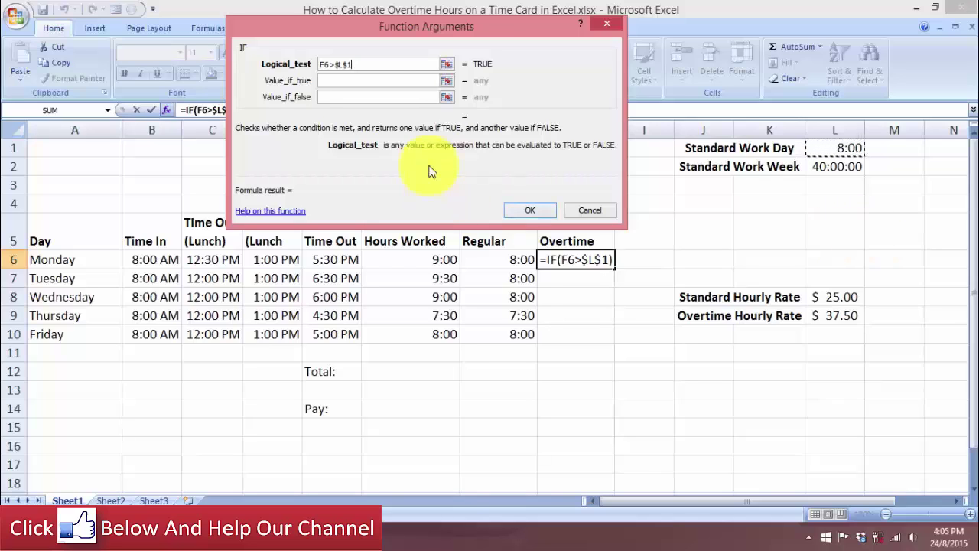
# - Set the value-if-true argument to Monday's hours worked minus regular hours, F6-G6
pyautogui.click(381, 81)
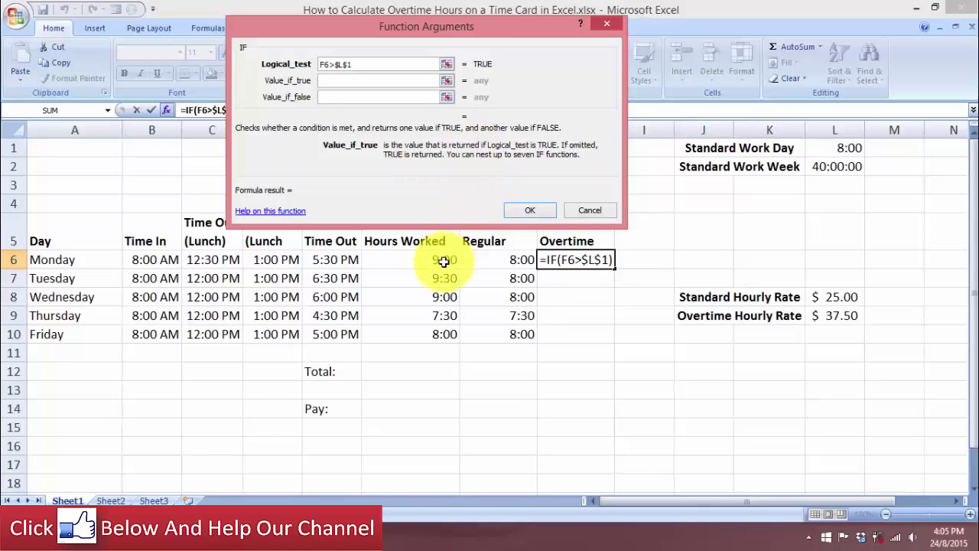
pyautogui.click(442, 261)
pyautogui.write('-')
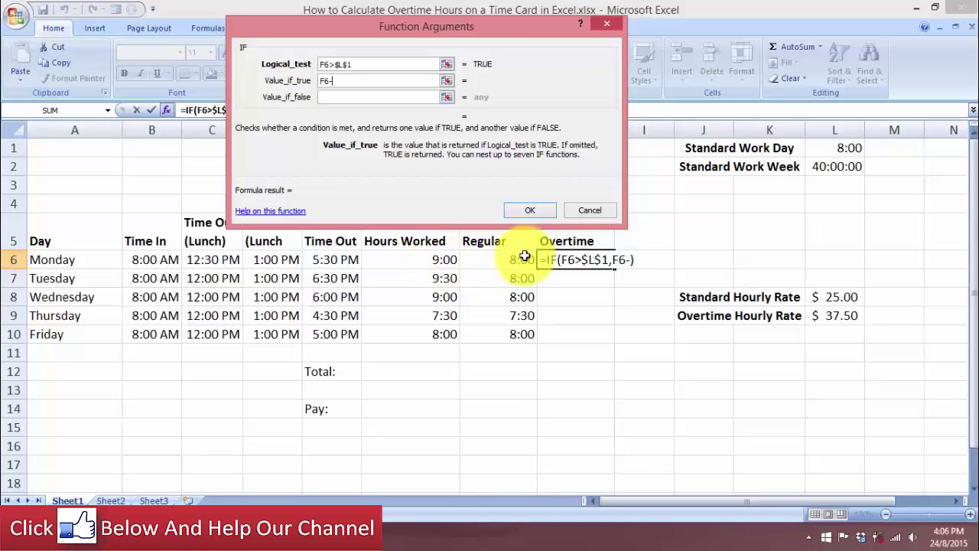
pyautogui.click(523, 261)
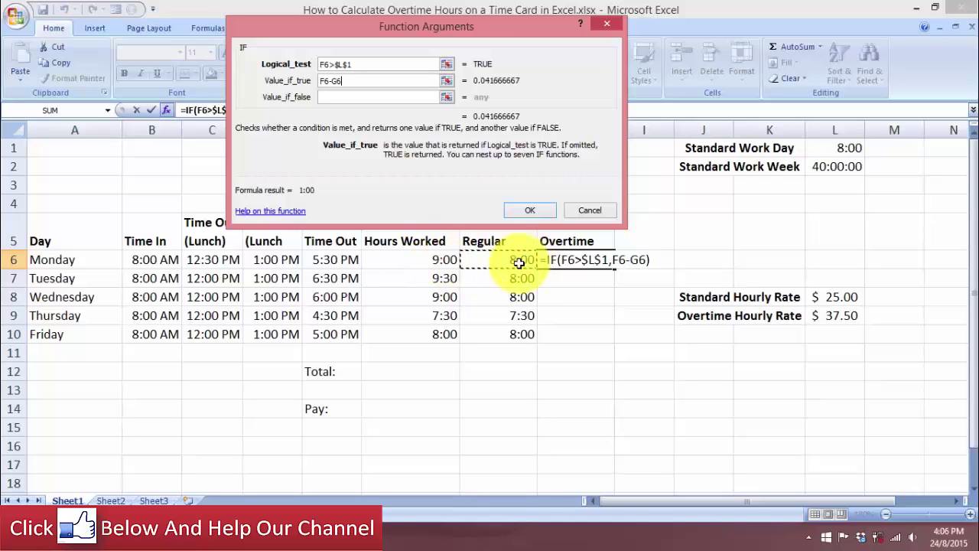
# - Set the value-if-false argument to 0, accept the overtime formula in H6, and fill it down to Friday in H10
pyautogui.click(361, 97)
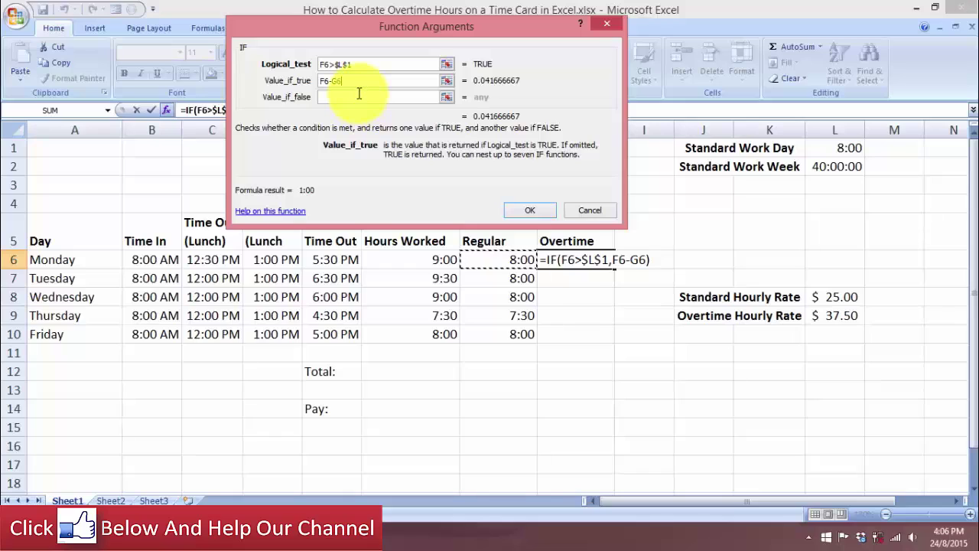
pyautogui.click(360, 98)
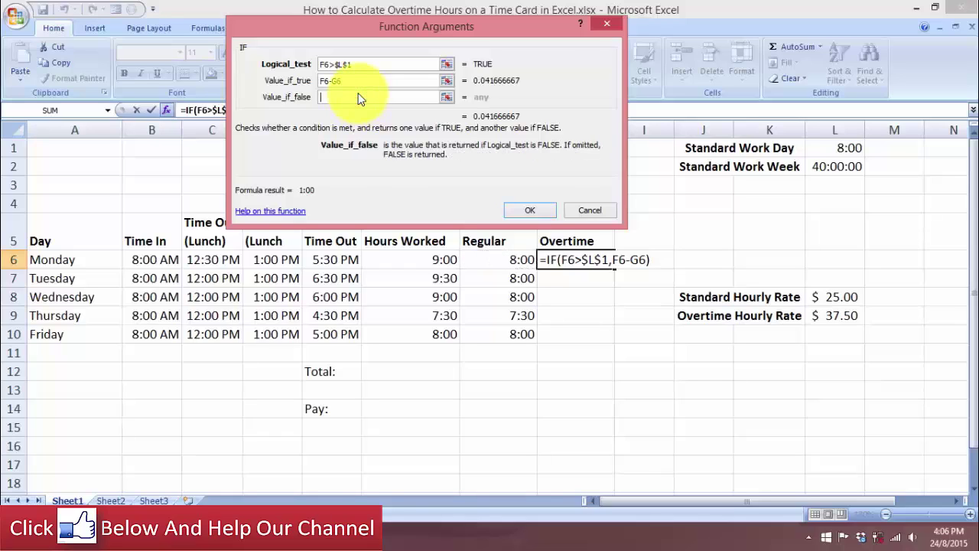
pyautogui.write('0')
pyautogui.click(530, 209)
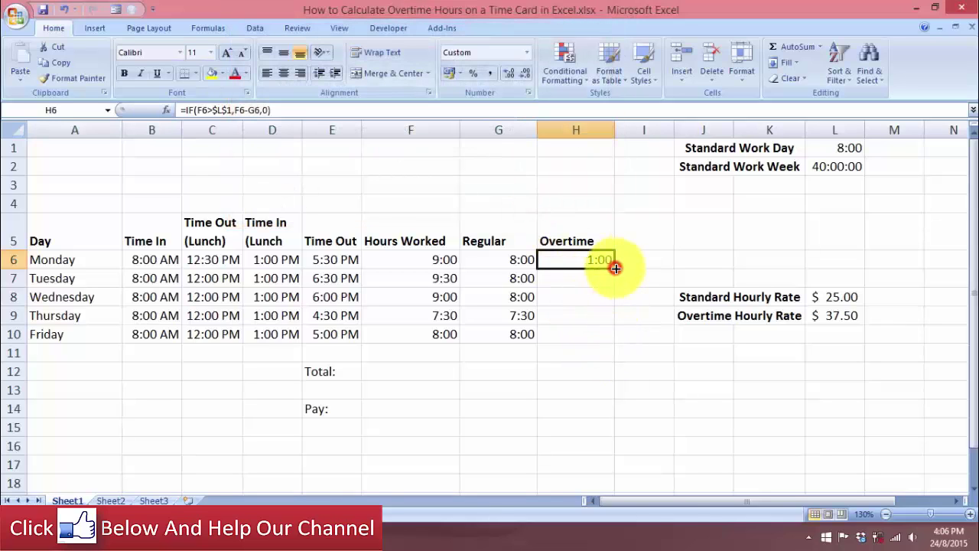
pyautogui.doubleClick(618, 265)
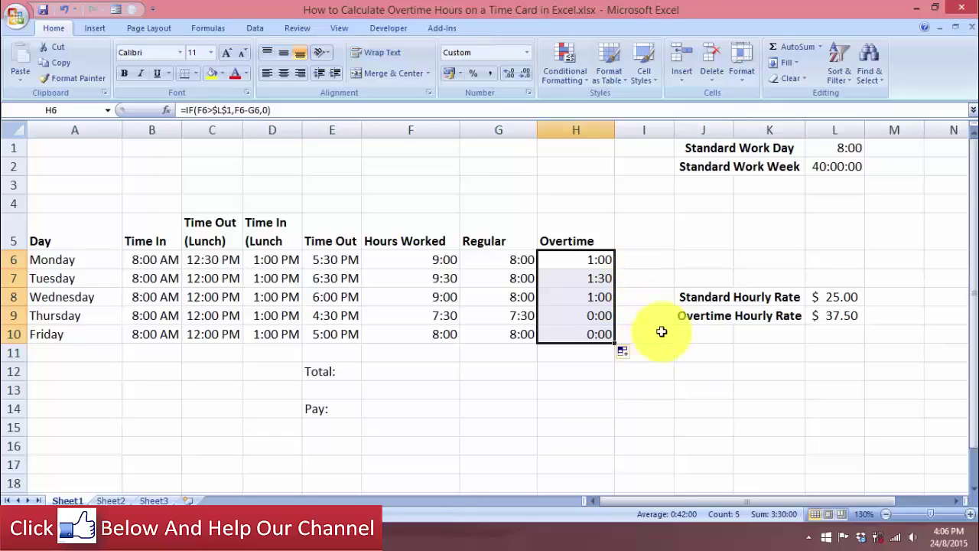
pyautogui.click(698, 257)
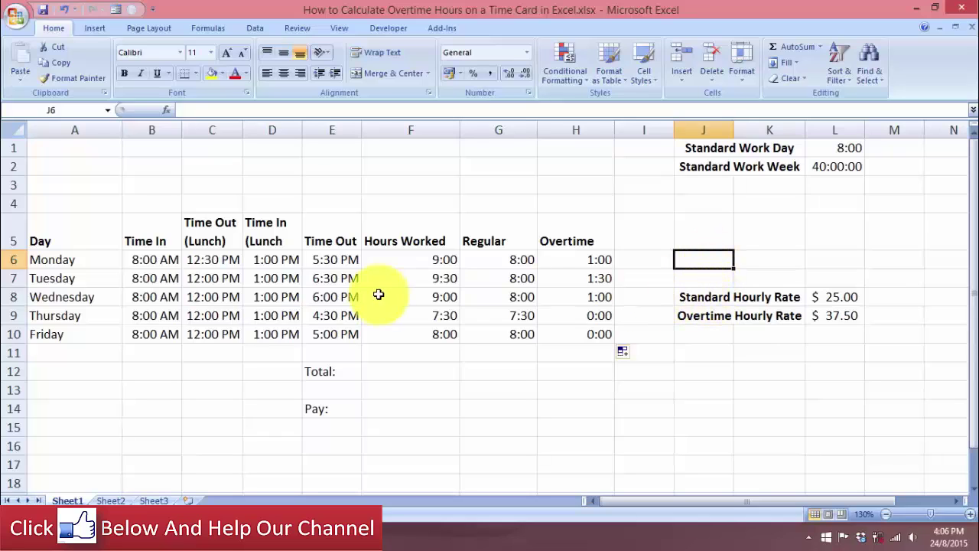
# - Total the weekly hours worked in F12 with the formula =SUM(F6:F10)
pyautogui.click(451, 372)
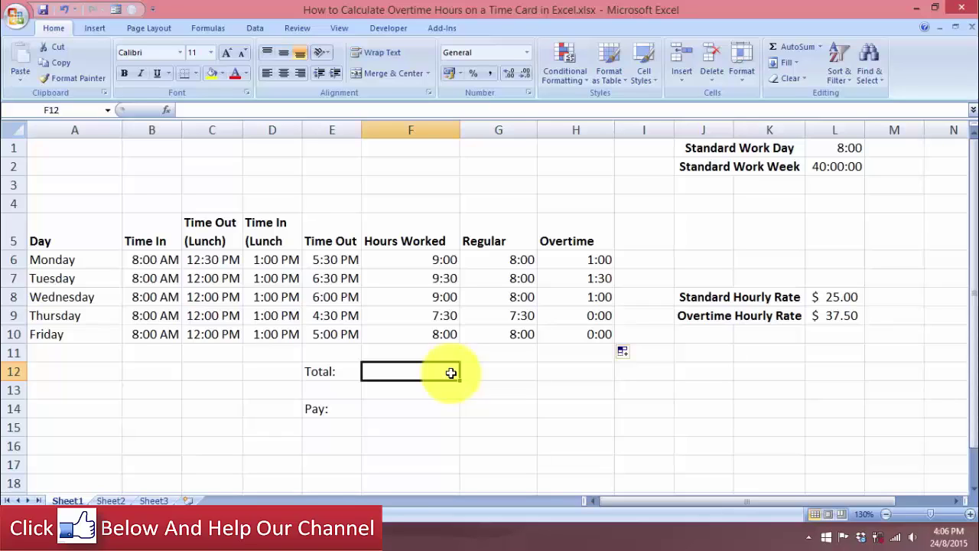
pyautogui.write('=sum')
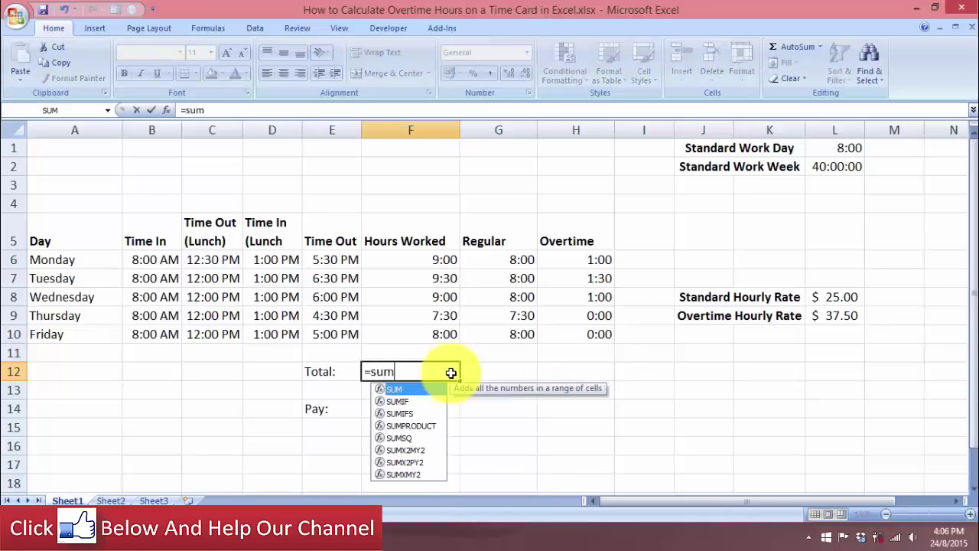
pyautogui.press('Tab')
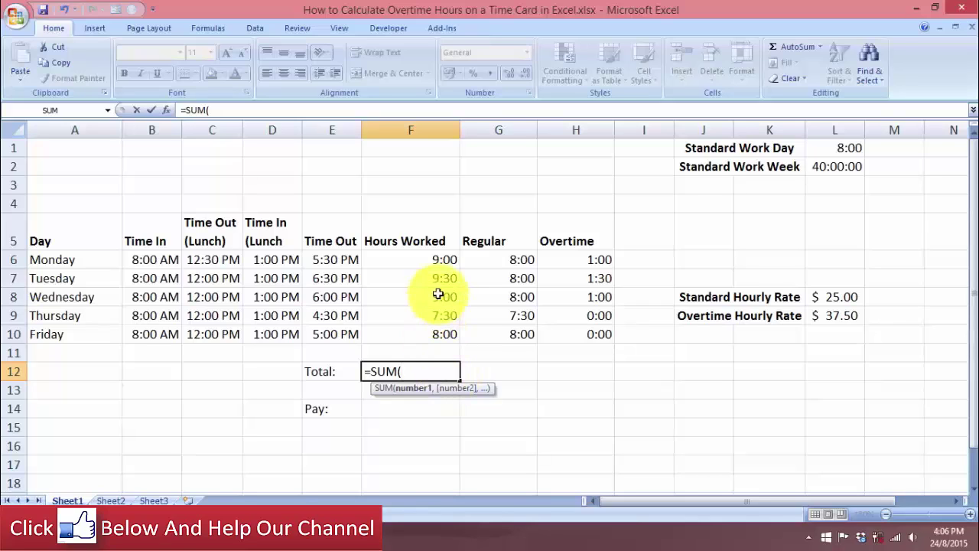
pyautogui.moveTo(433, 259); pyautogui.dragTo(432, 334)
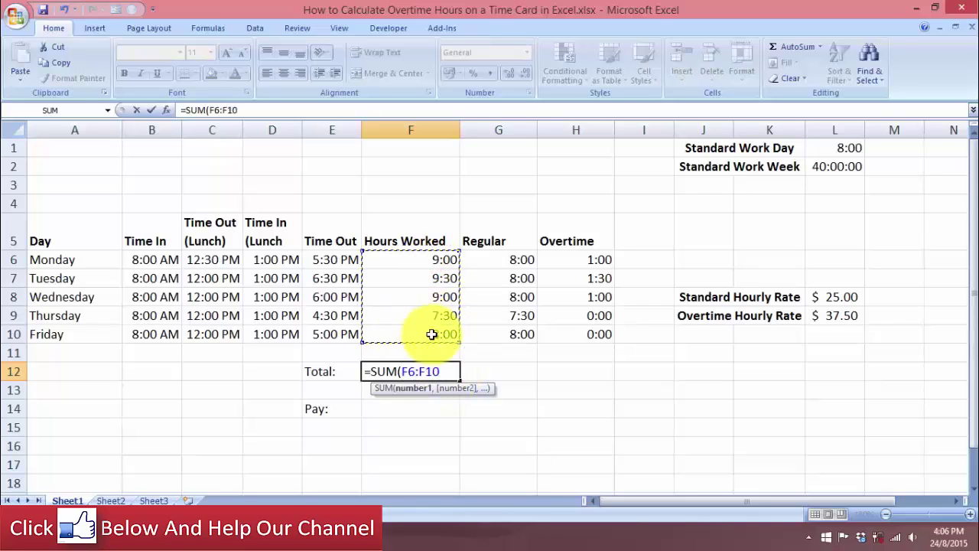
pyautogui.write(')')
pyautogui.press('Return')
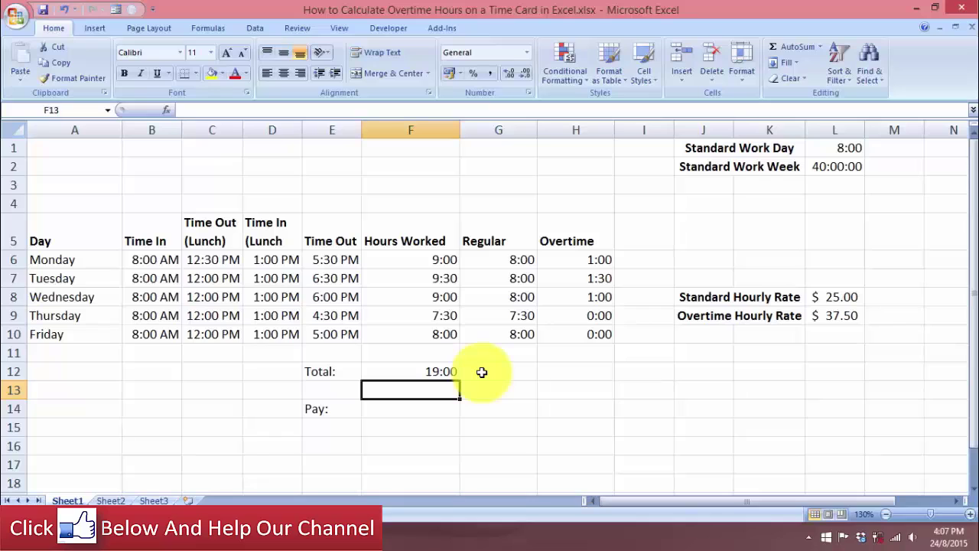
# - Apply the custom number format [h]:mm to the total in F12 and fill it across to G12 and H12
pyautogui.rightClick(417, 374)
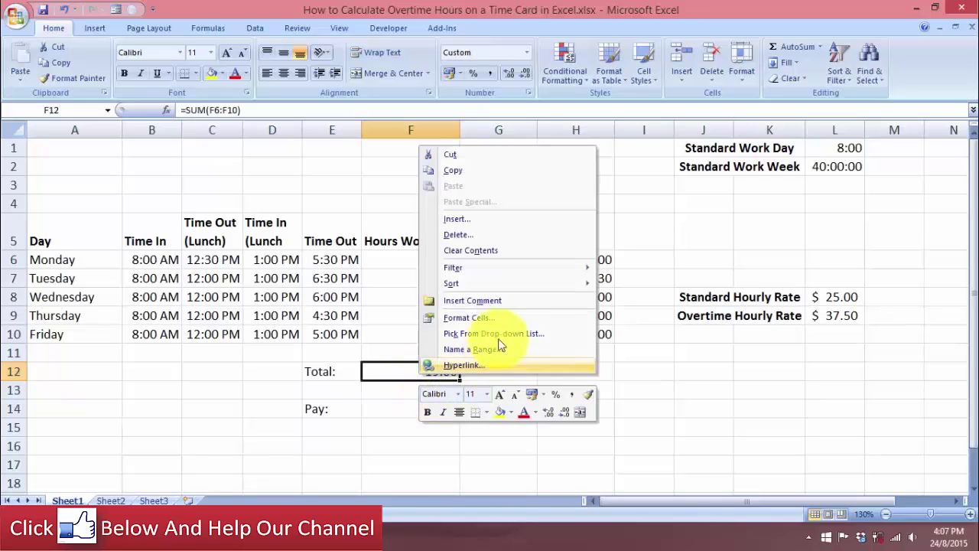
pyautogui.click(528, 316)
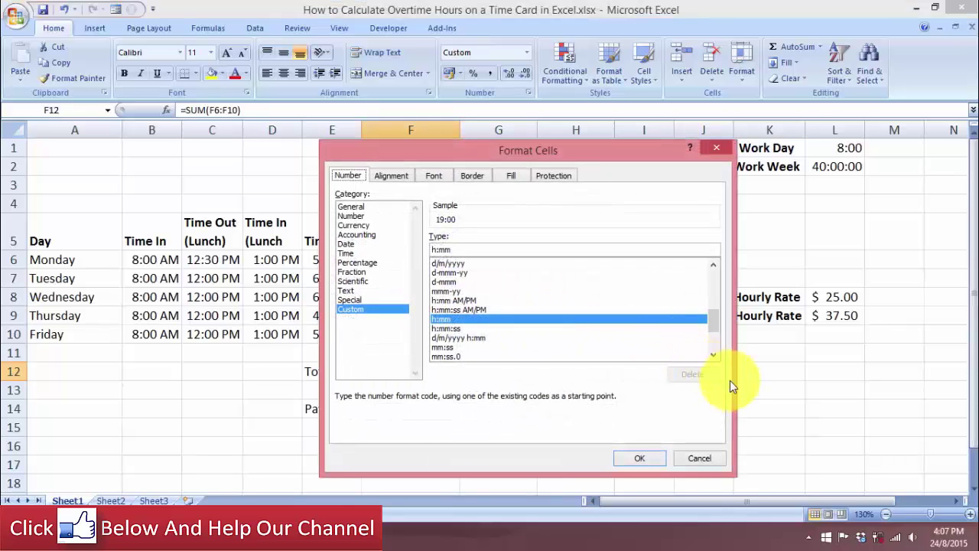
pyautogui.click(446, 249)
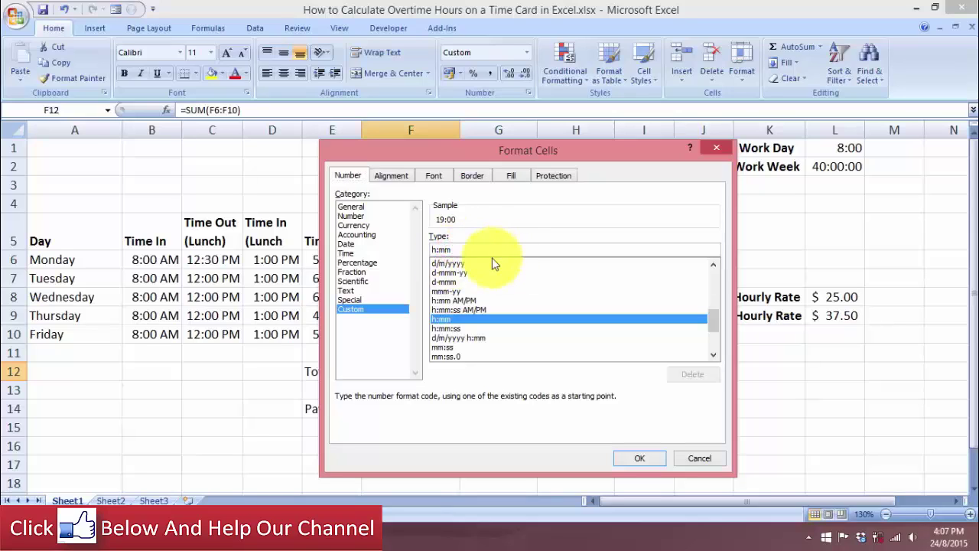
pyautogui.write('[h]')
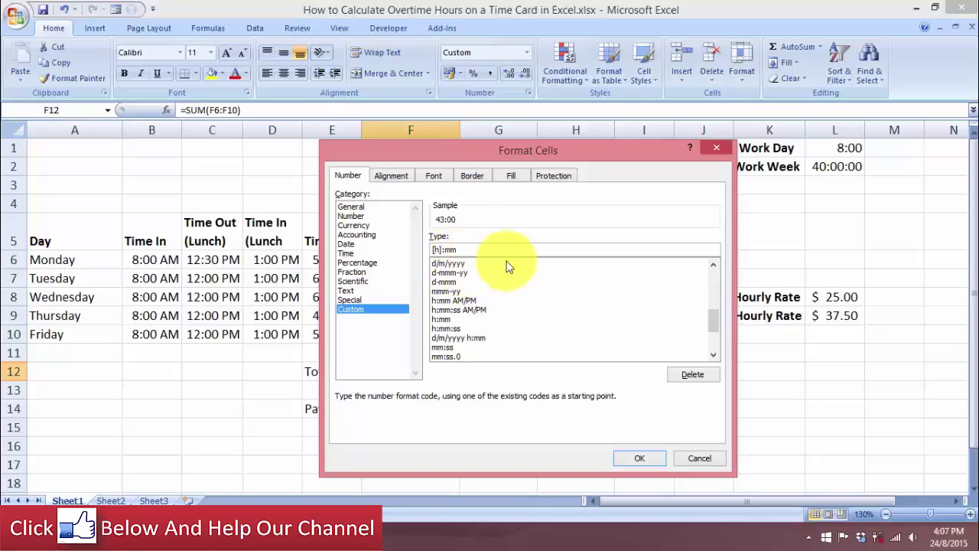
pyautogui.click(637, 458)
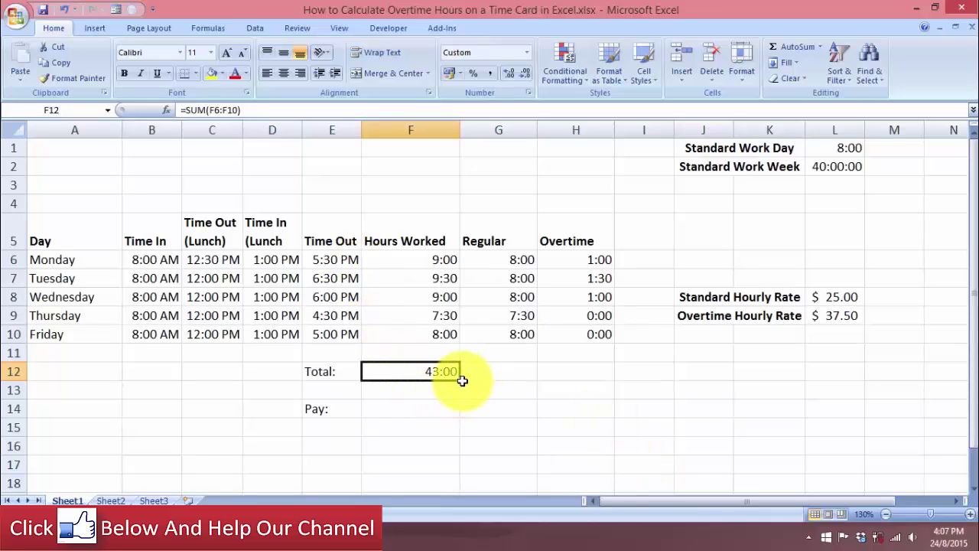
pyautogui.moveTo(460, 380); pyautogui.dragTo(580, 382)
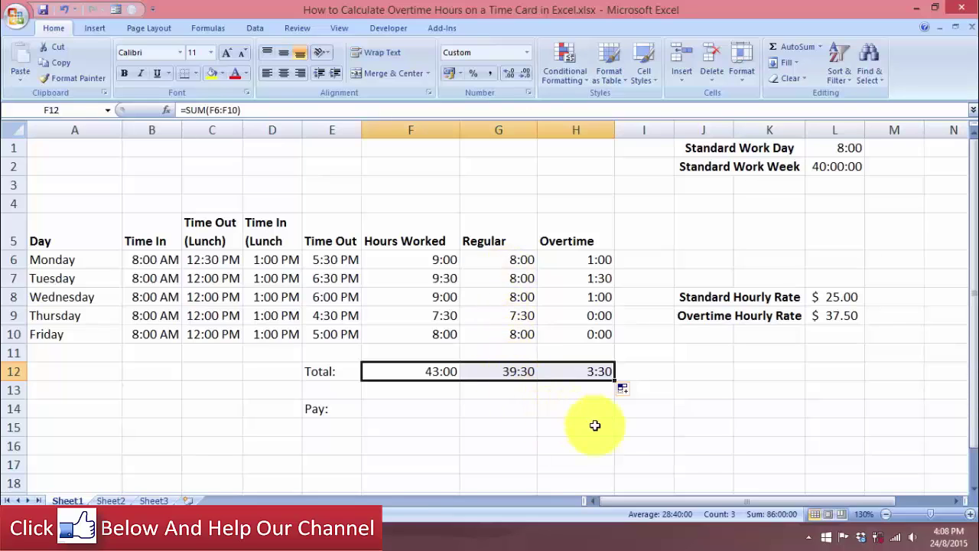
pyautogui.click(680, 426)
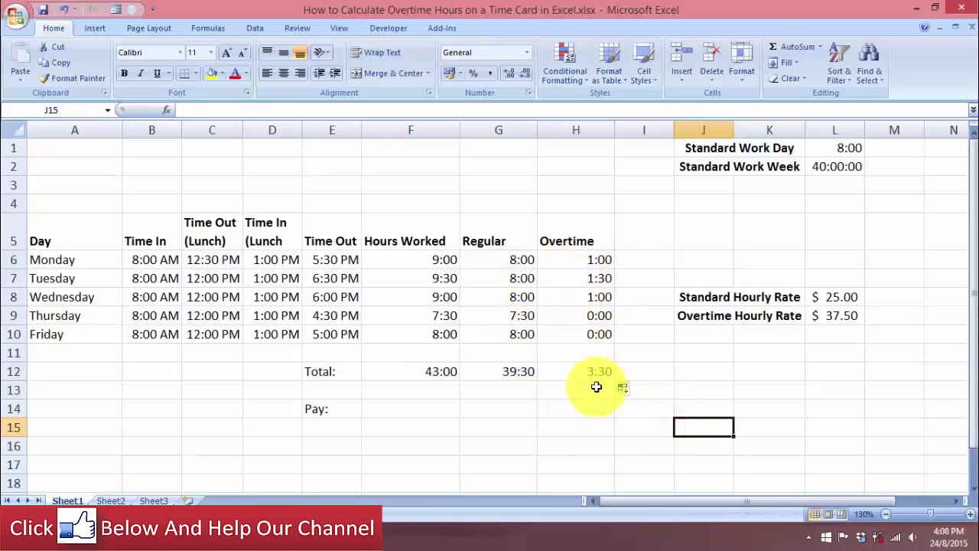
pyautogui.click(850, 303)
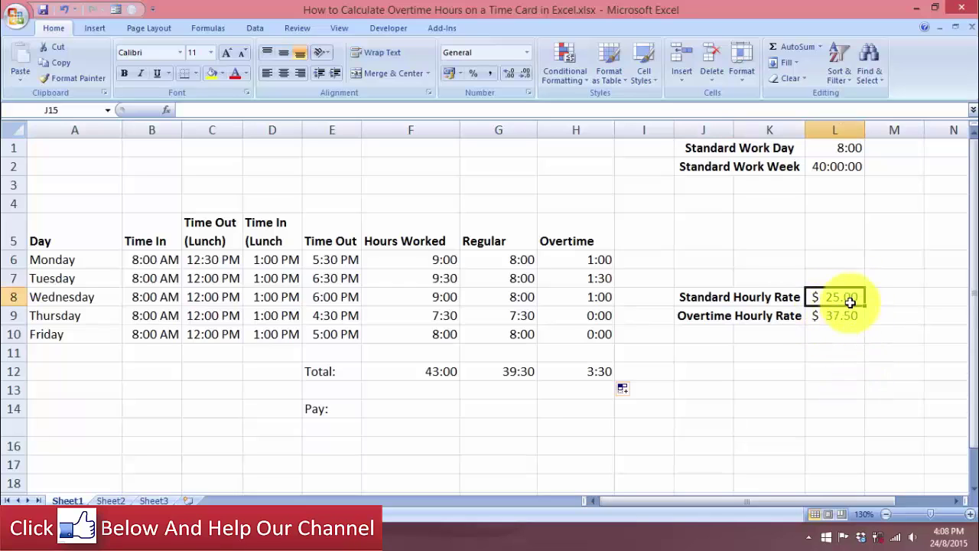
pyautogui.click(890, 342)
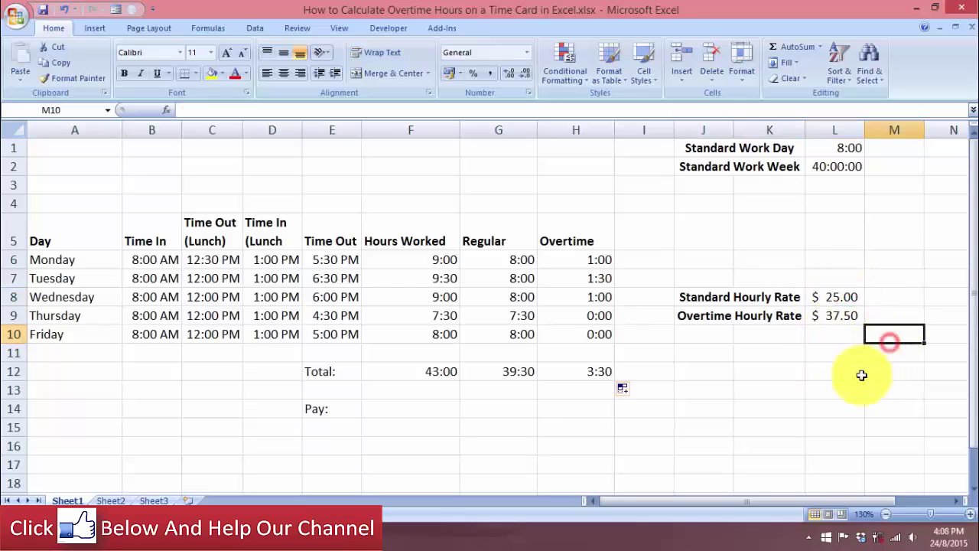
pyautogui.click(855, 388)
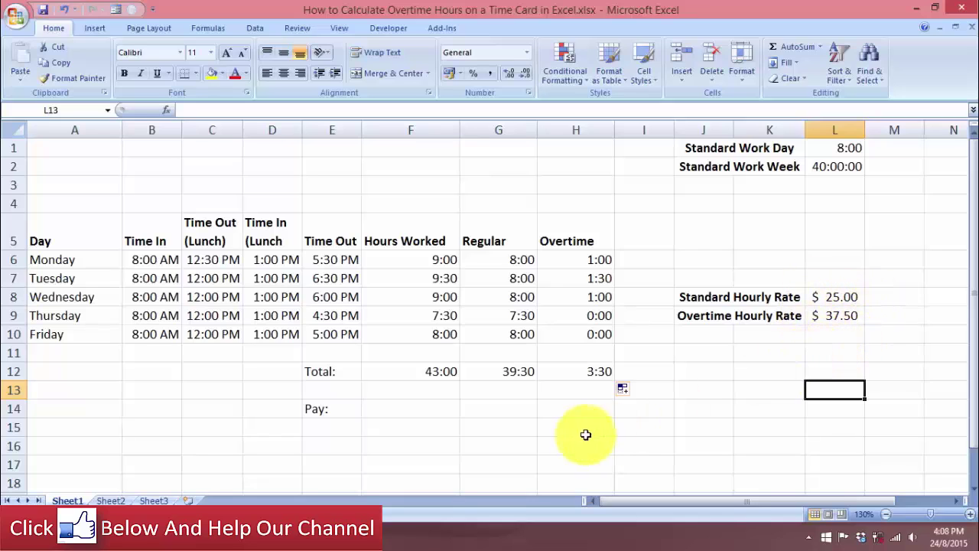
# - Convert the weekly hours total to decimal hours in F13 with the formula =F12*24
pyautogui.click(447, 393)
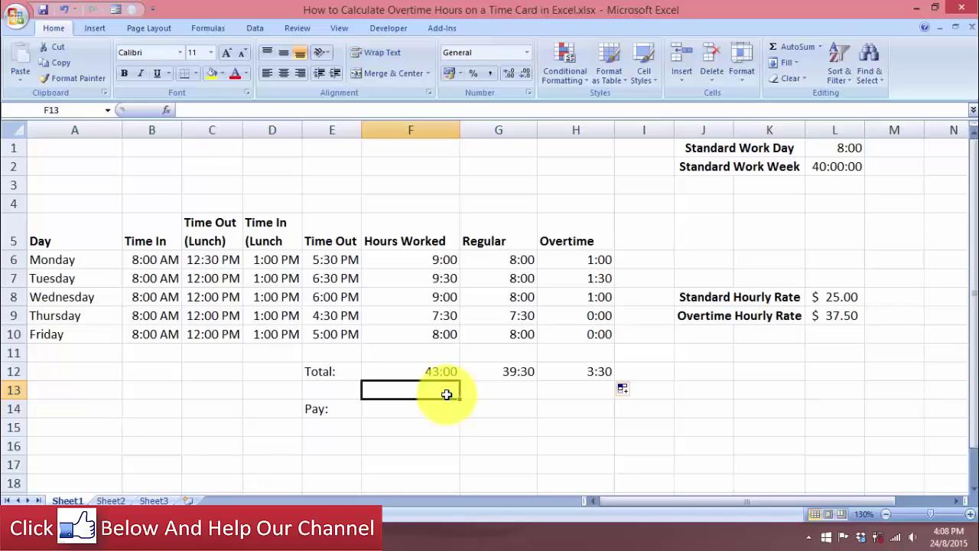
pyautogui.write('=')
pyautogui.click(426, 371)
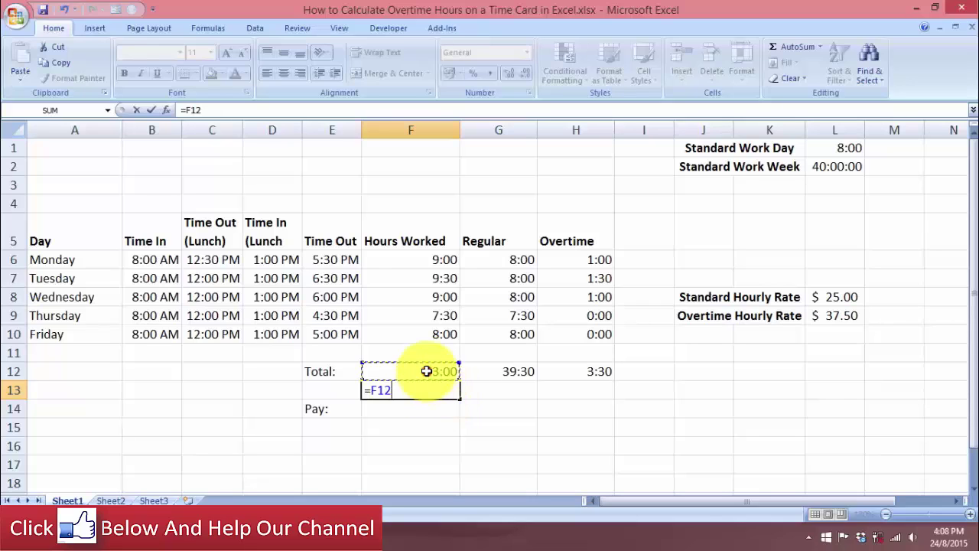
pyautogui.write('*24')
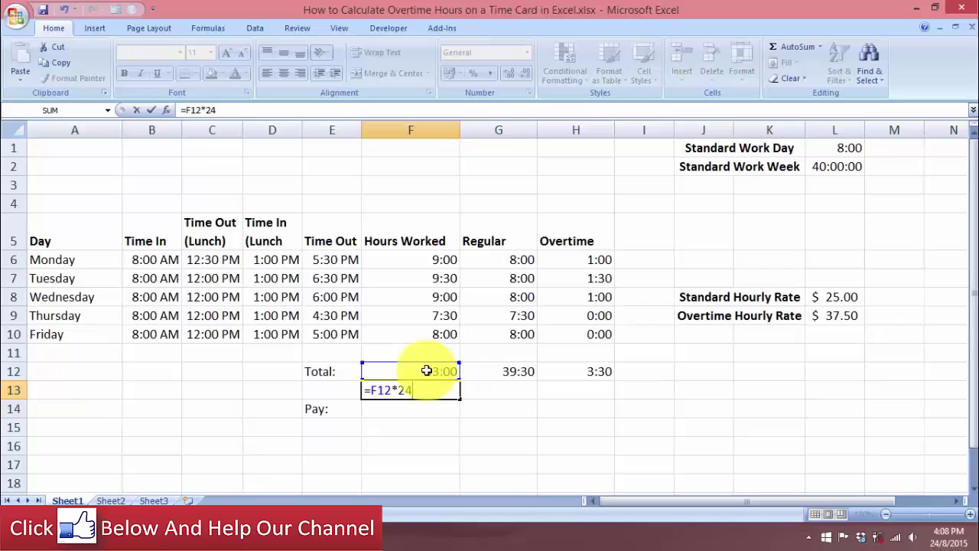
pyautogui.press('Return')
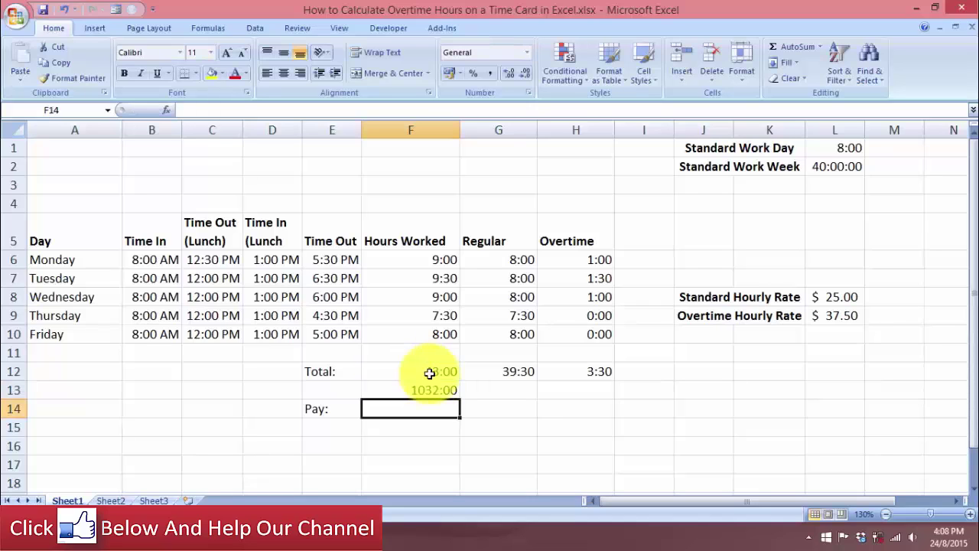
# - Apply the Number format to F13 and fill its formula across to G13 and H13
pyautogui.click(433, 392)
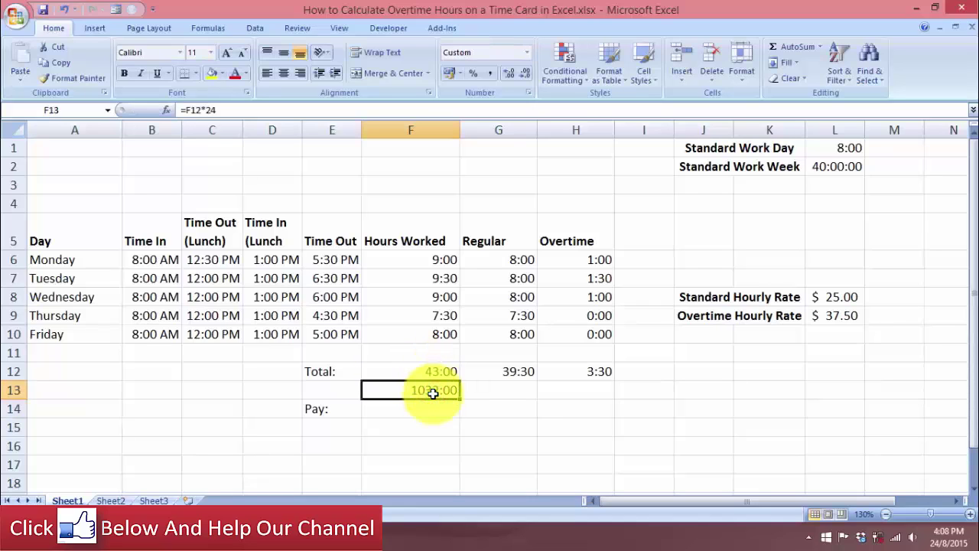
pyautogui.click(528, 54)
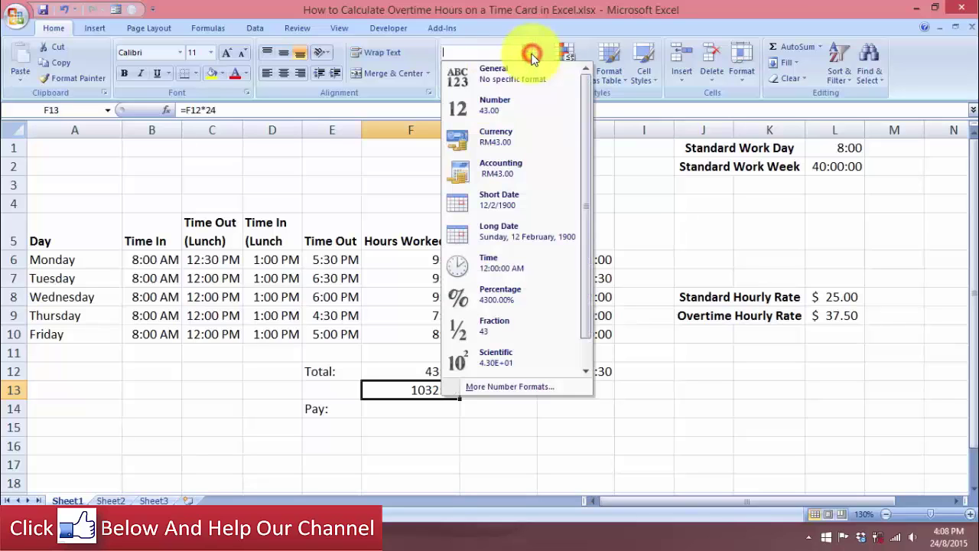
pyautogui.click(493, 108)
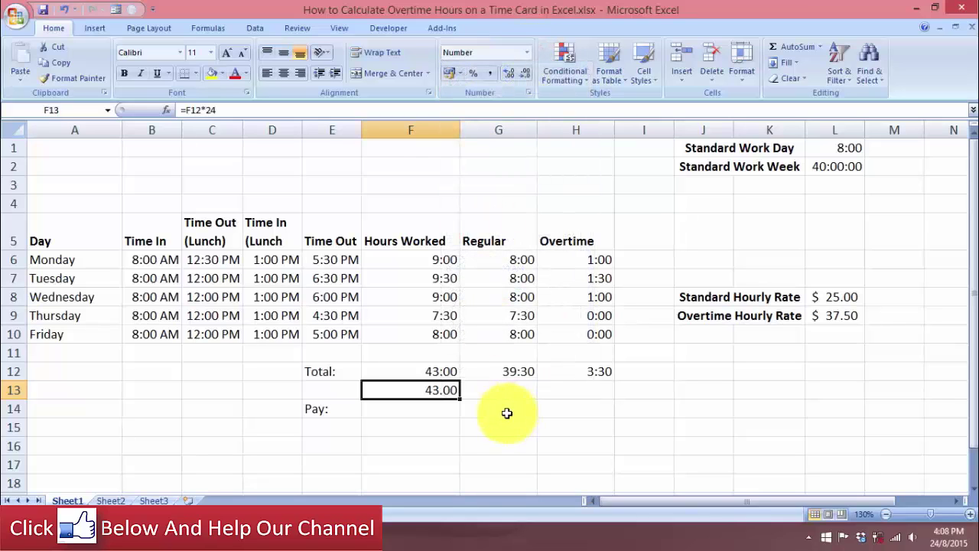
pyautogui.moveTo(460, 396); pyautogui.dragTo(583, 405)
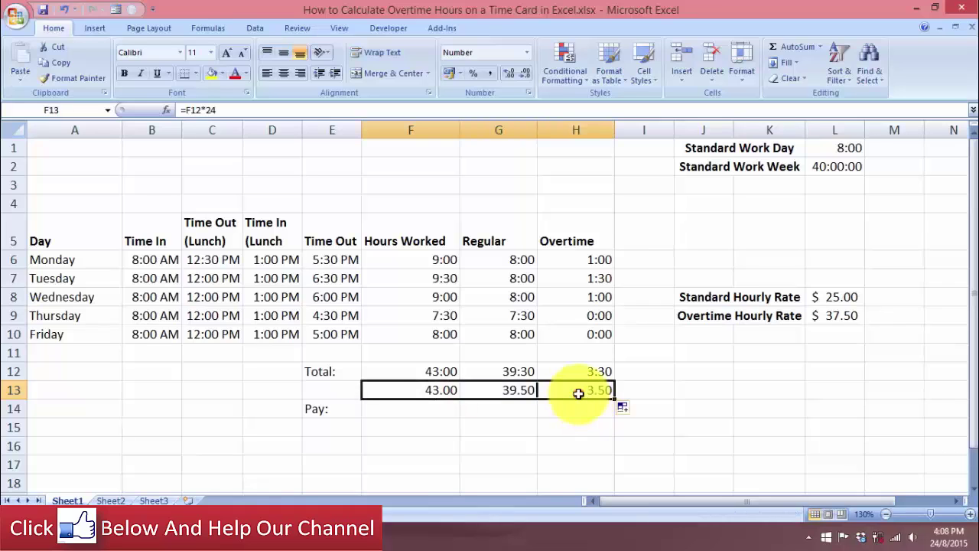
pyautogui.click(579, 395)
pyautogui.click(504, 391)
pyautogui.click(441, 390)
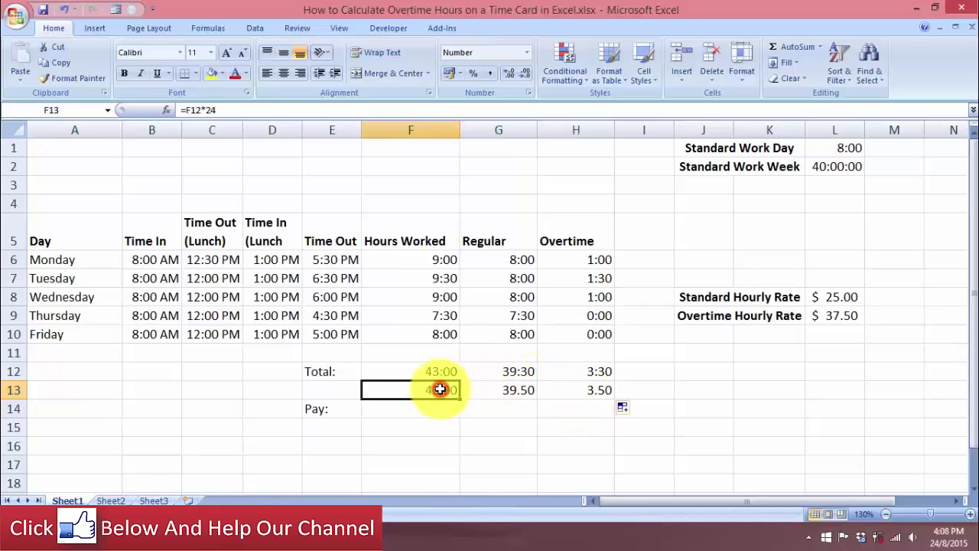
# - Calculate the regular pay in G14 with the formula =G13*L8, multiplying decimal regular hours by the standard hourly rate
pyautogui.click(505, 413)
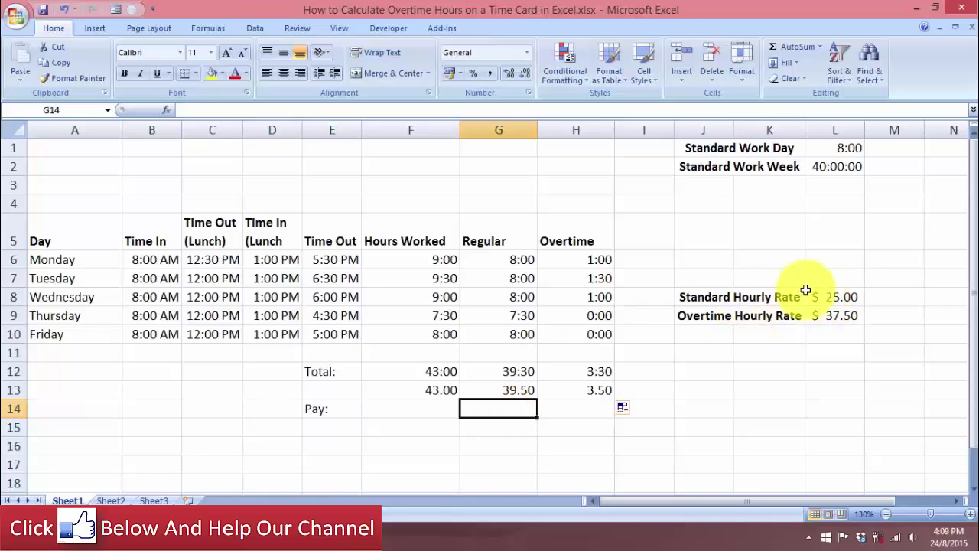
pyautogui.click(505, 410)
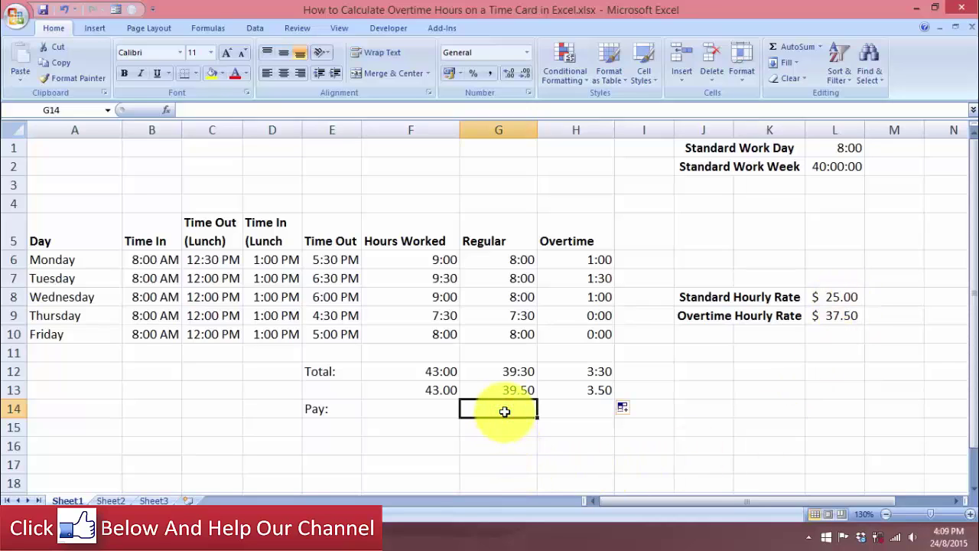
pyautogui.write('=')
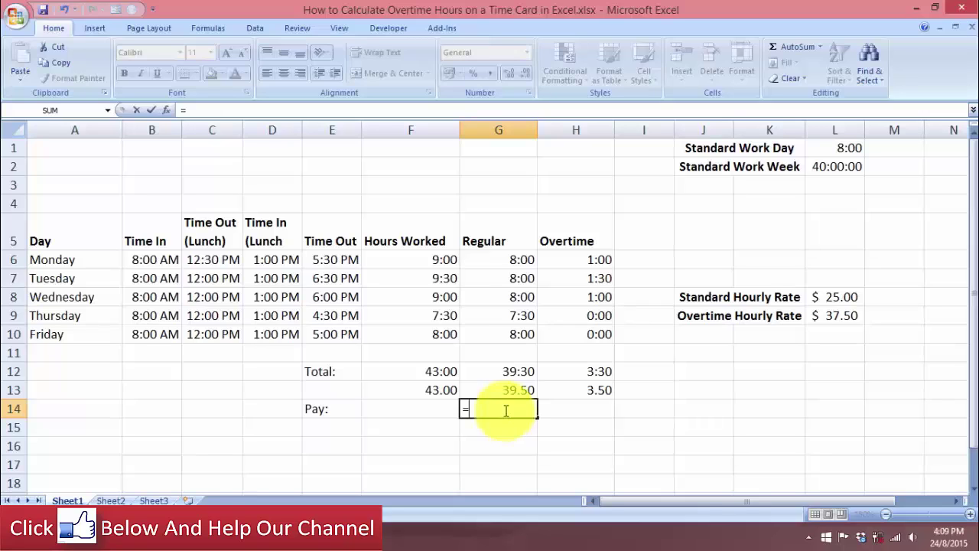
pyautogui.click(505, 393)
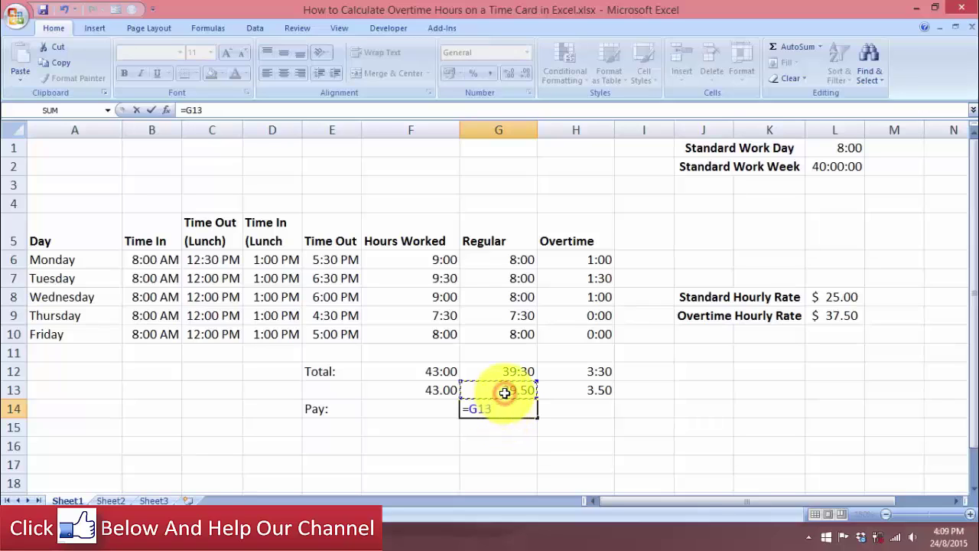
pyautogui.write('*')
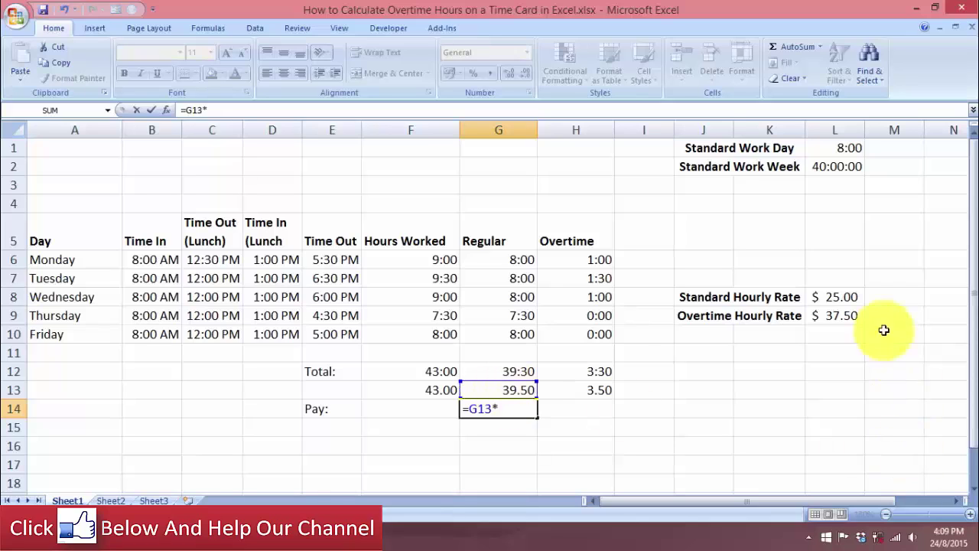
pyautogui.click(838, 297)
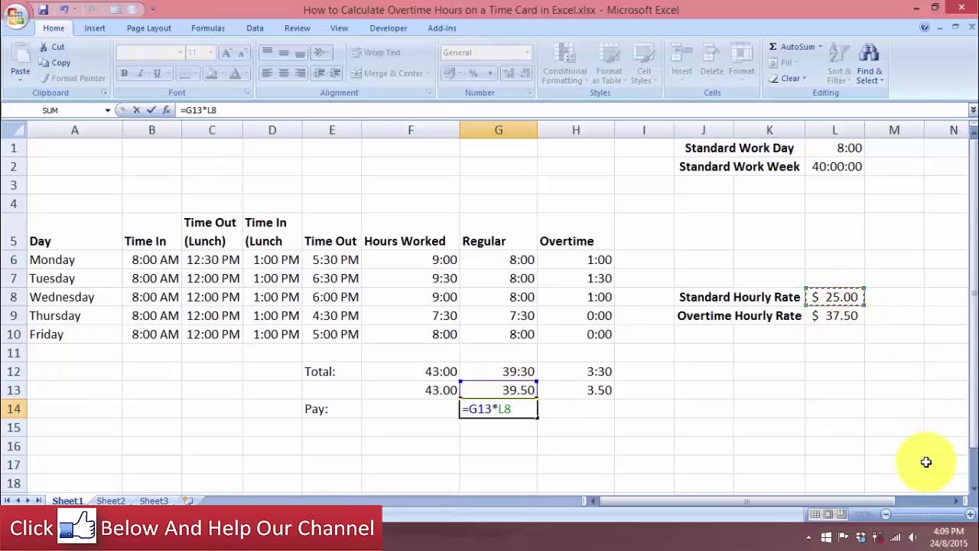
pyautogui.press('Return')
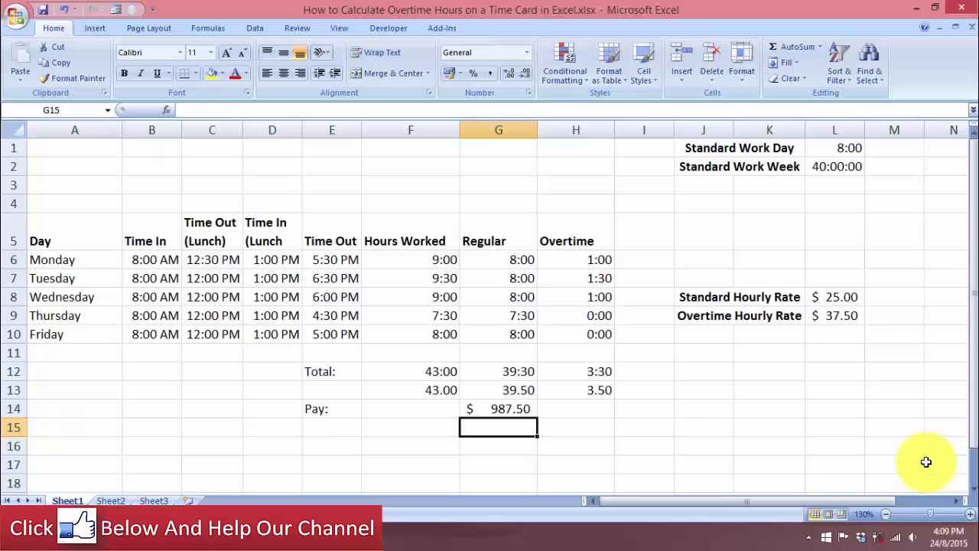
# - Calculate the overtime pay in H14 with the formula =H13*L9, multiplying decimal overtime hours by the overtime hourly rate
pyautogui.click(575, 408)
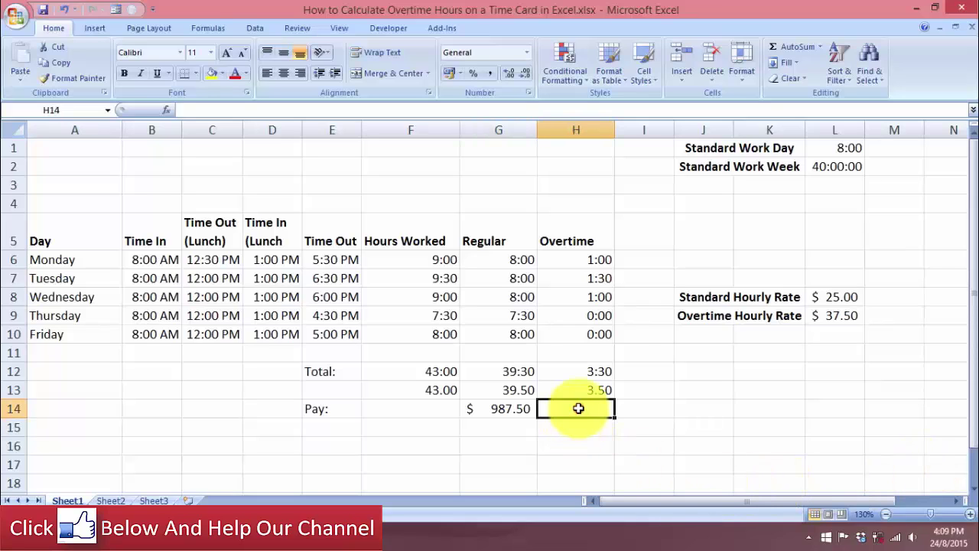
pyautogui.write('=')
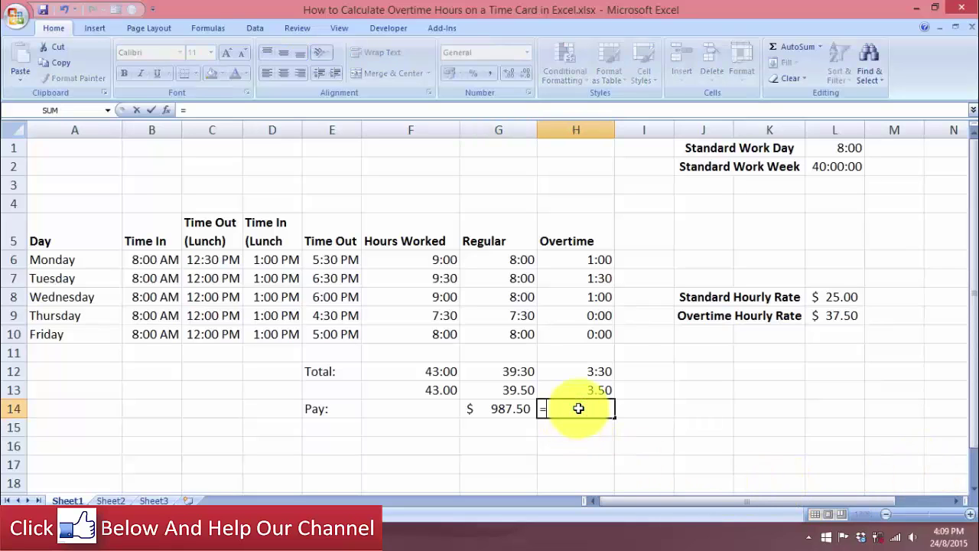
pyautogui.click(574, 387)
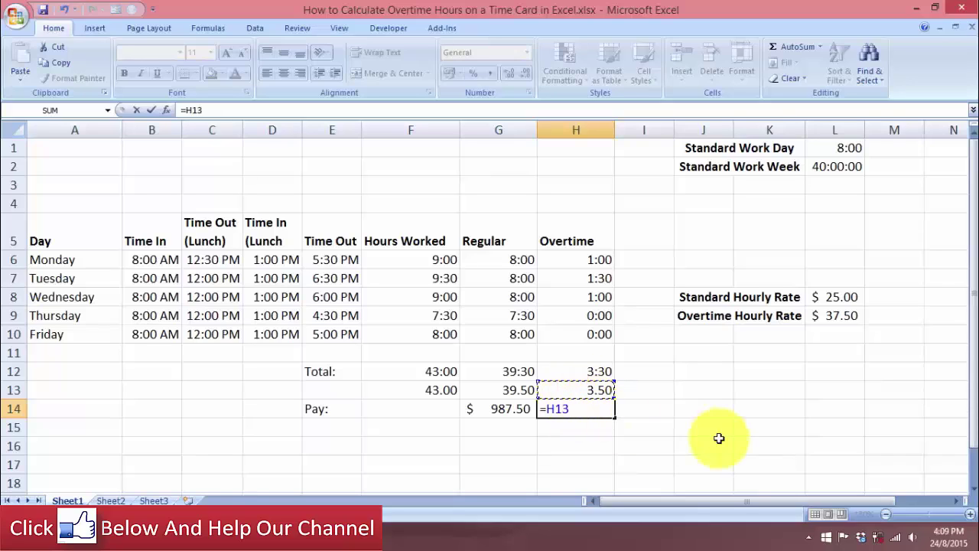
pyautogui.write('*')
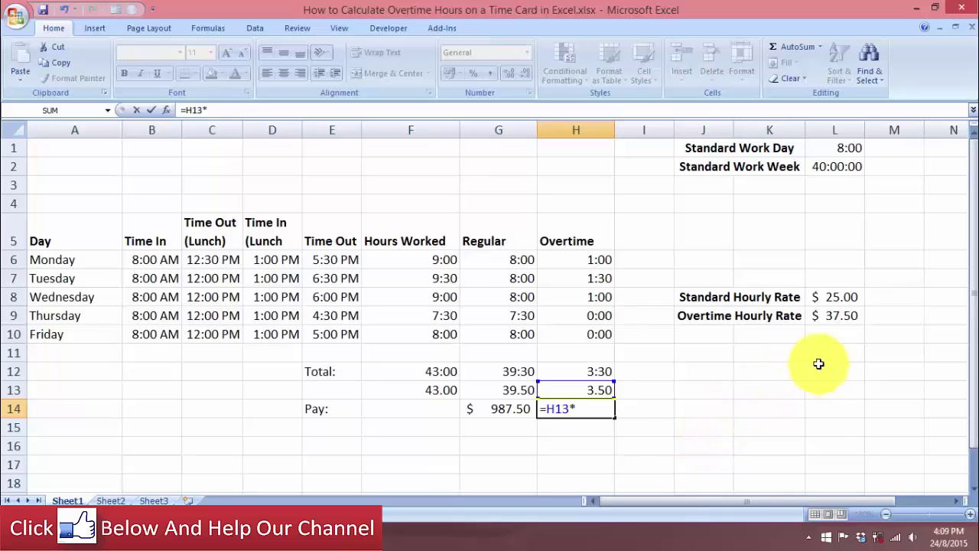
pyautogui.click(849, 316)
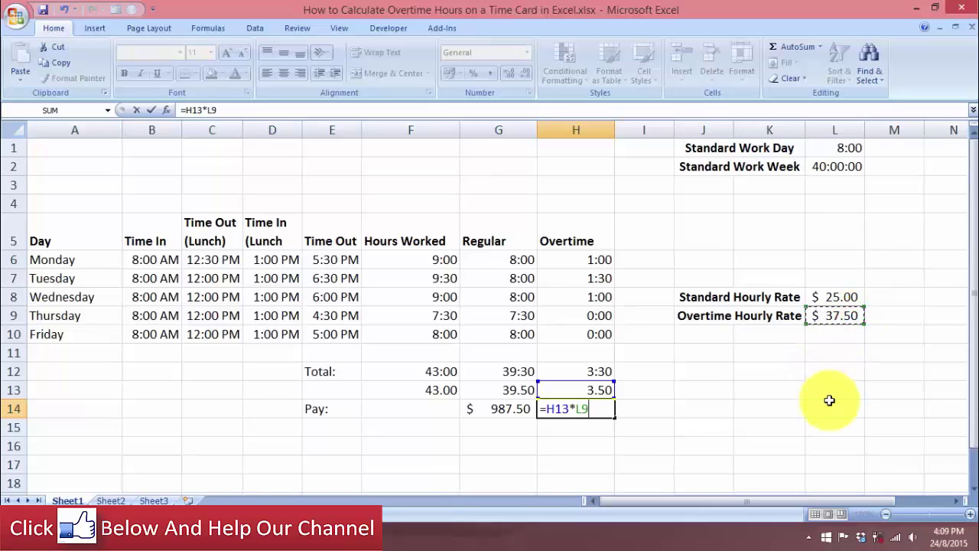
pyautogui.press('Return')
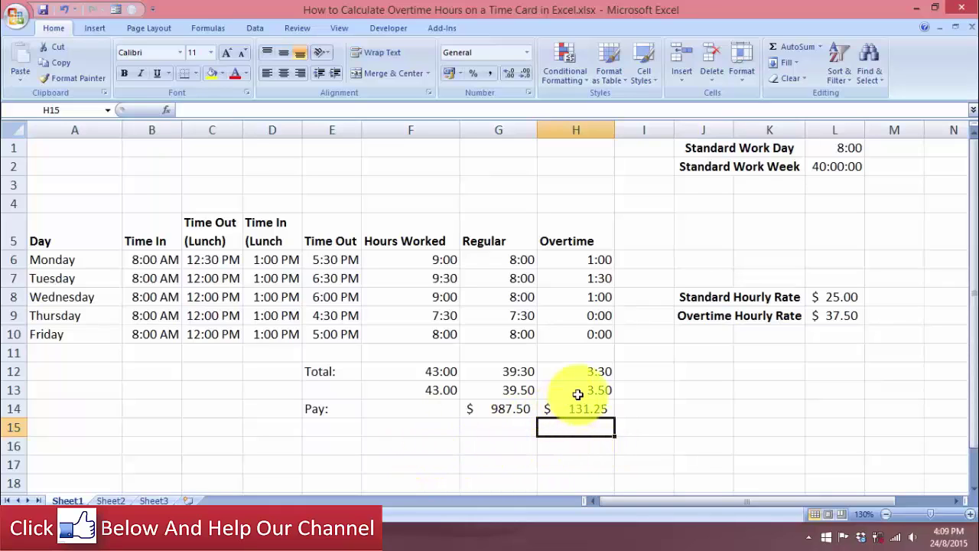
# - Add the regular and overtime pay in F14 with the formula =SUM(G14+H14)
pyautogui.click(524, 392)
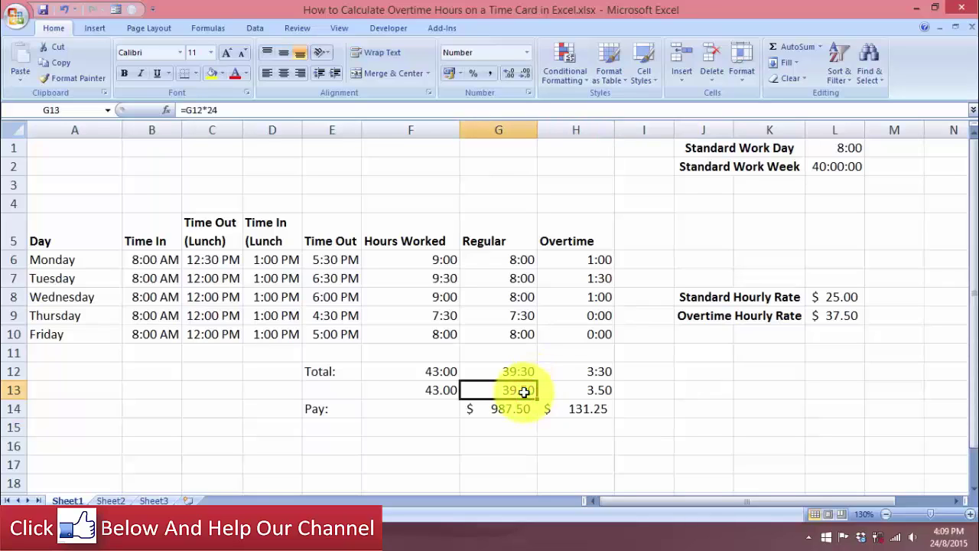
pyautogui.click(593, 393)
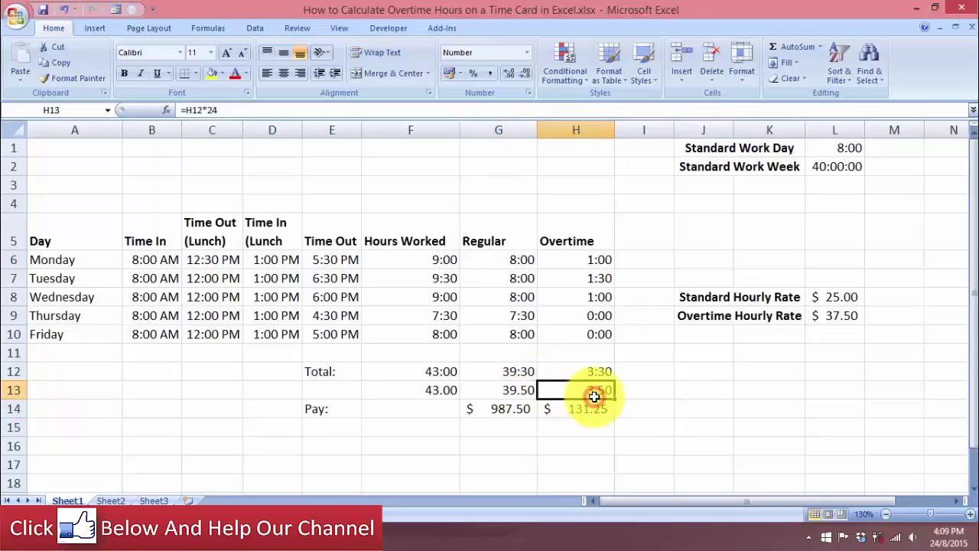
pyautogui.click(428, 409)
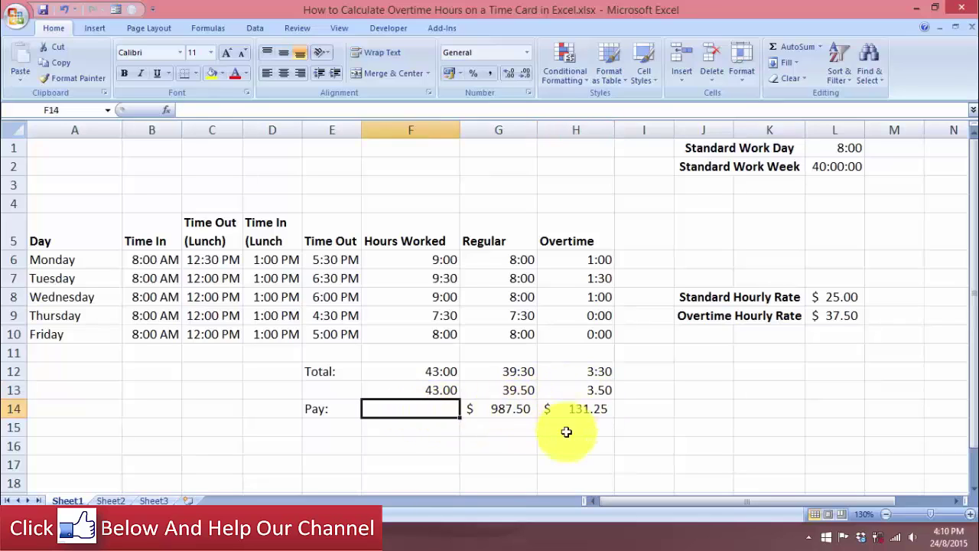
pyautogui.click(397, 411)
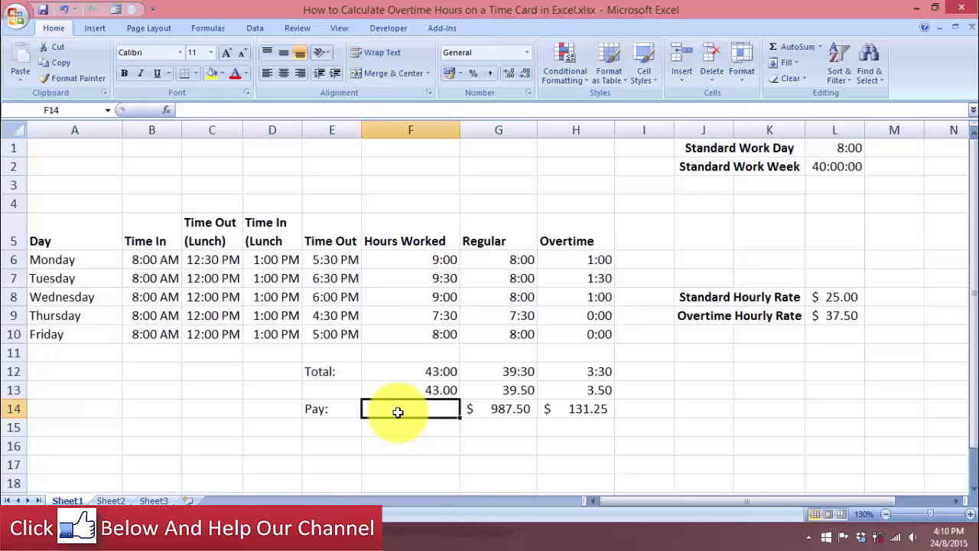
pyautogui.write('=')
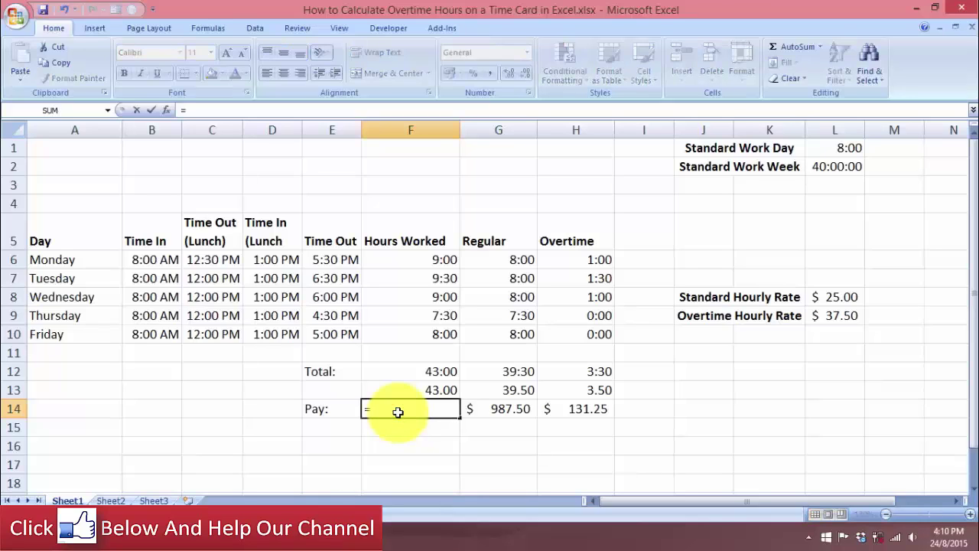
pyautogui.write('sum')
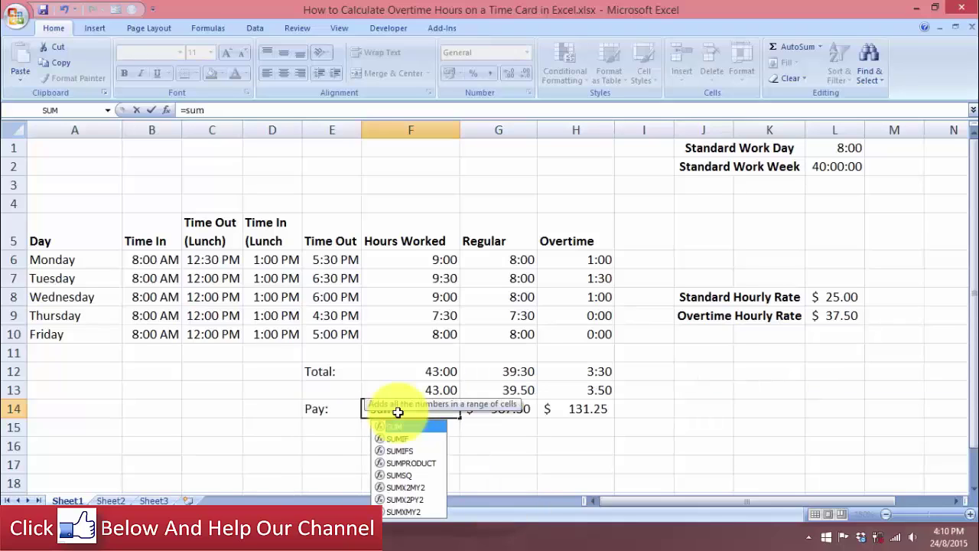
pyautogui.press('Tab')
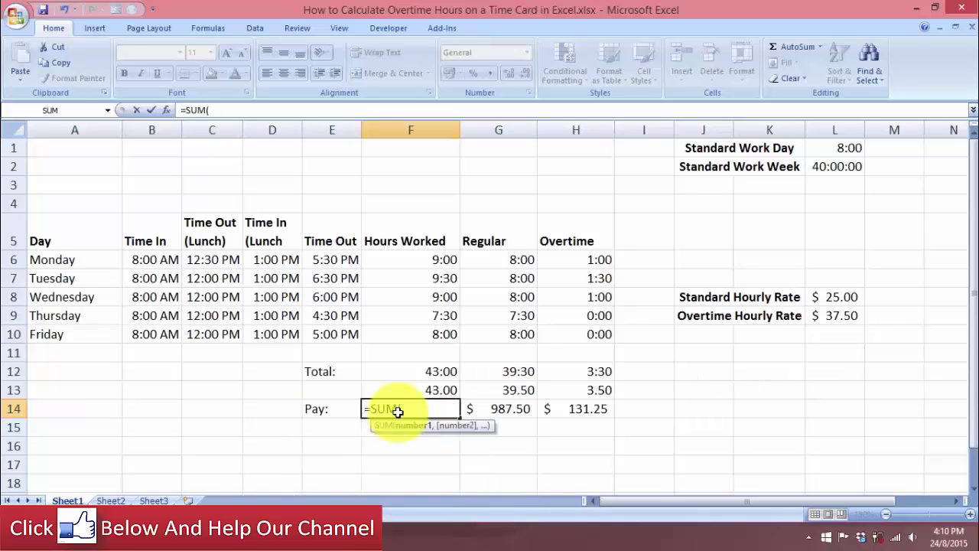
pyautogui.click(490, 416)
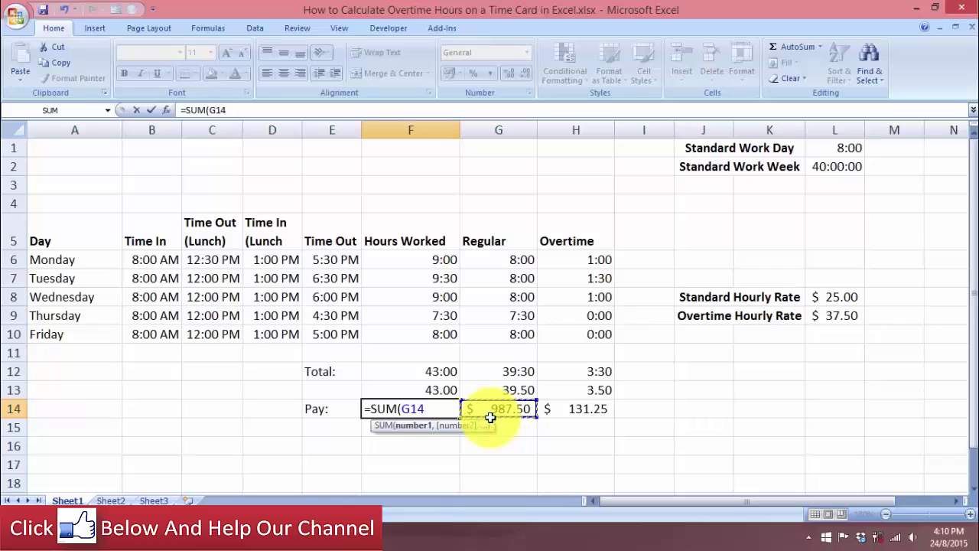
pyautogui.write('+')
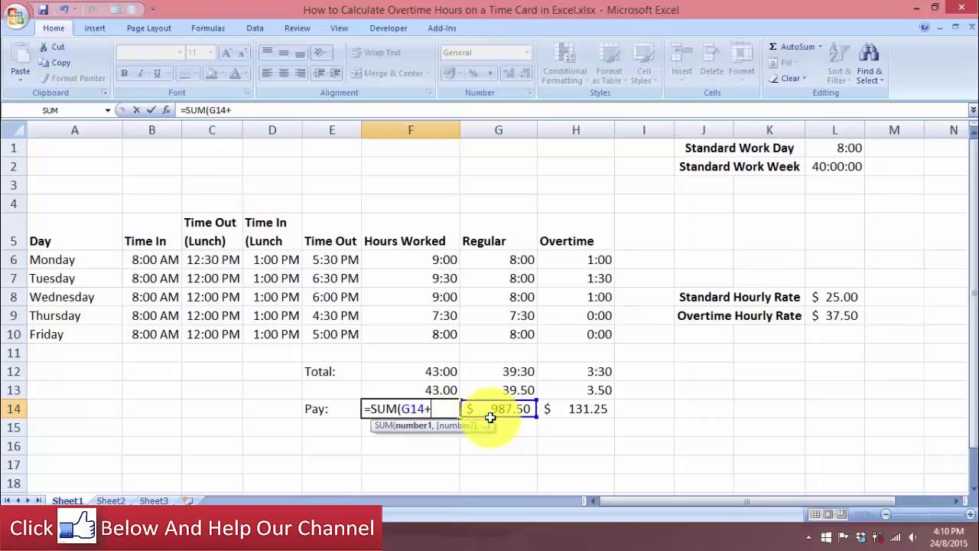
pyautogui.click(593, 405)
pyautogui.write(')')
pyautogui.press('Return')
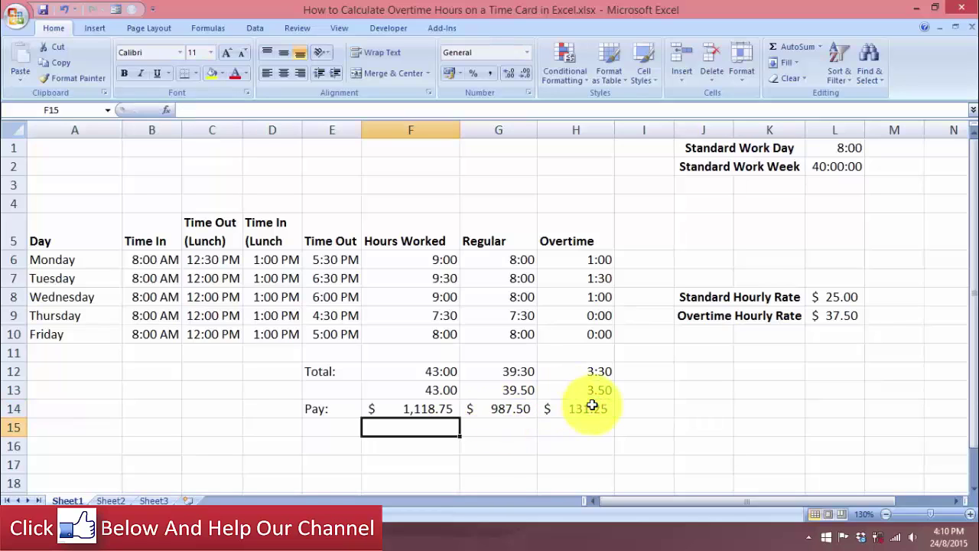